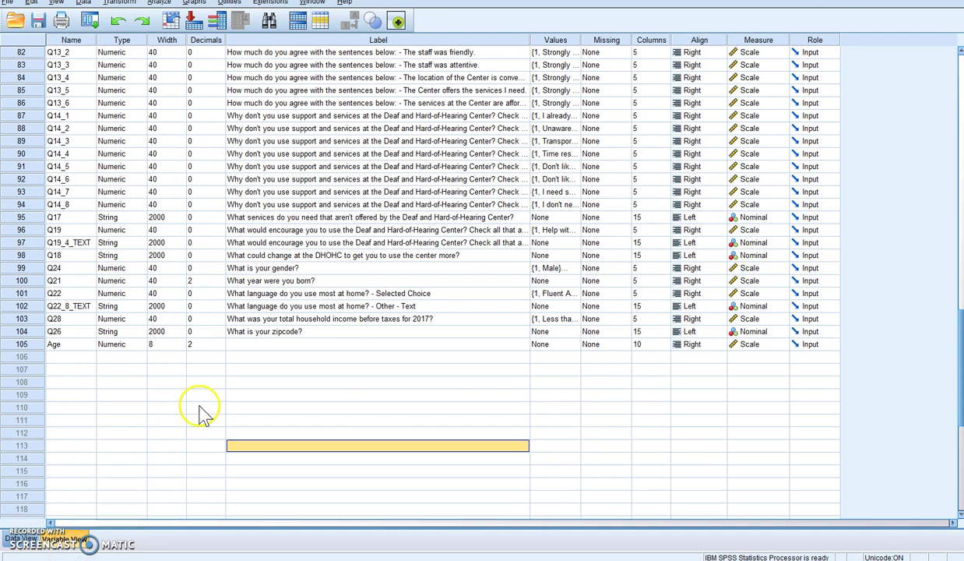
Review the value labels of Q19 and the income question Q28 without changing them.
{"action": "left_click", "coordinate": [571, 230]}
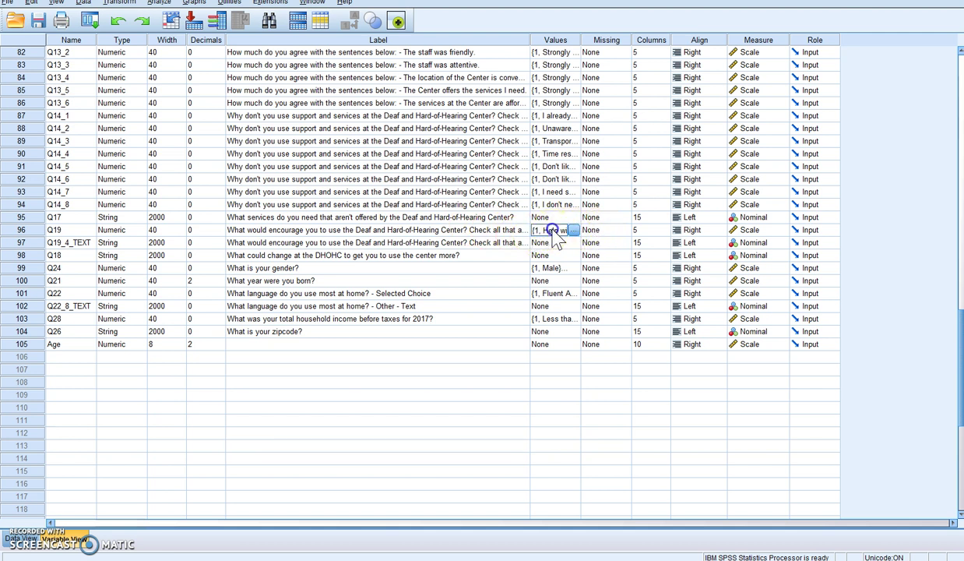
{"action": "left_click", "coordinate": [572, 231]}
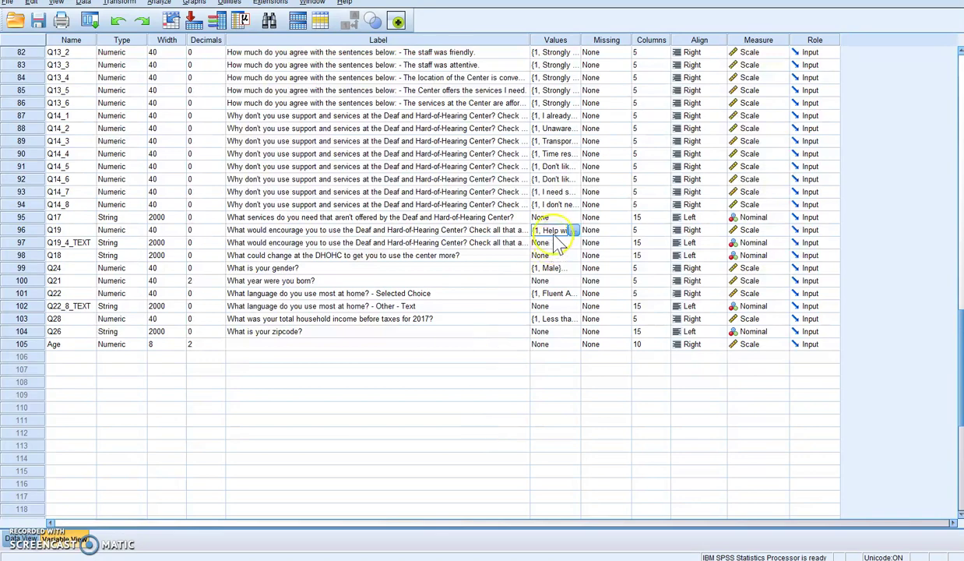
{"action": "scroll", "coordinate": [550, 261], "scroll_direction": "up", "scroll_amount": 10}
{"action": "scroll", "coordinate": [550, 261], "scroll_direction": "up", "scroll_amount": 7}
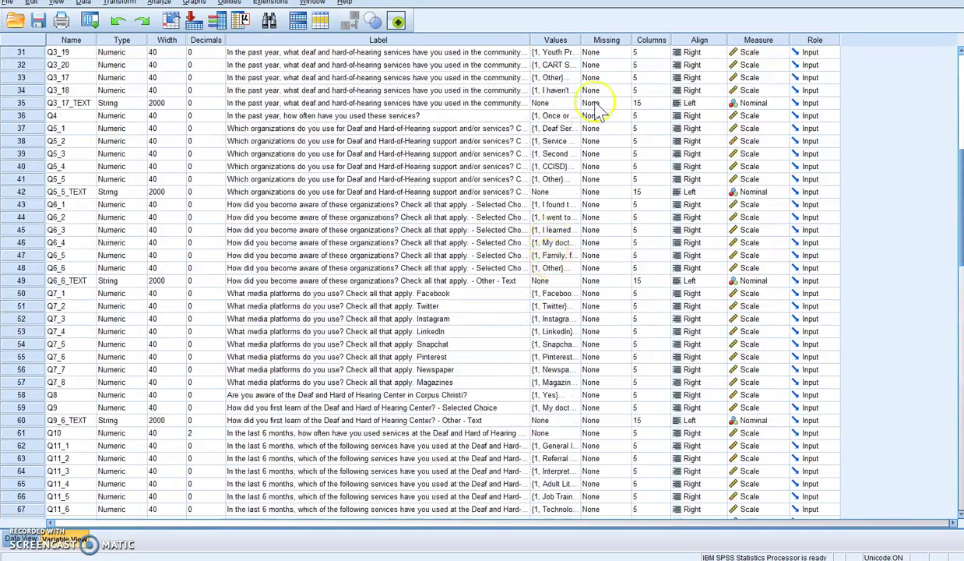
{"action": "scroll", "coordinate": [516, 462], "scroll_direction": "down", "scroll_amount": 14}
{"action": "scroll", "coordinate": [524, 459], "scroll_direction": "down", "scroll_amount": 2}
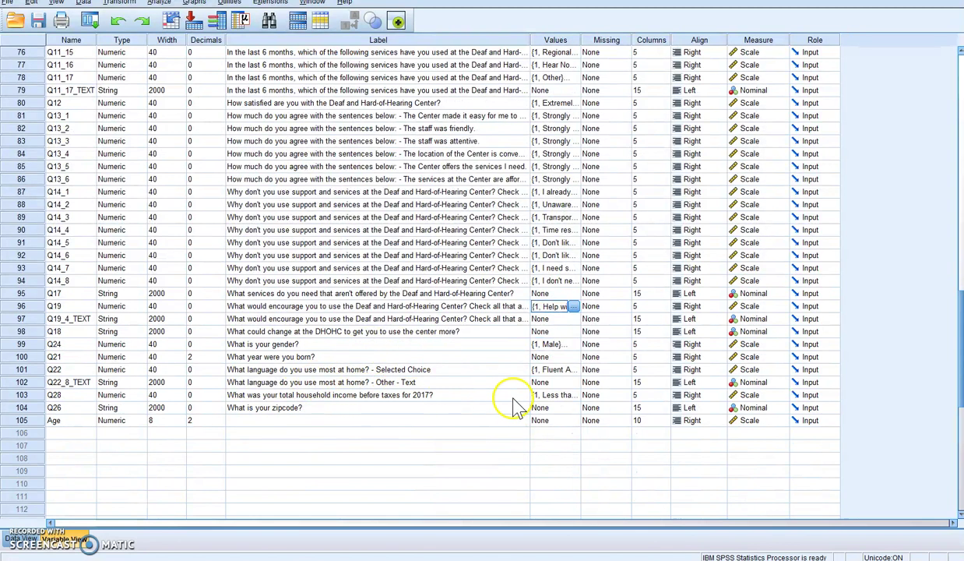
{"action": "left_click", "coordinate": [555, 395]}
{"action": "left_click", "coordinate": [574, 395]}
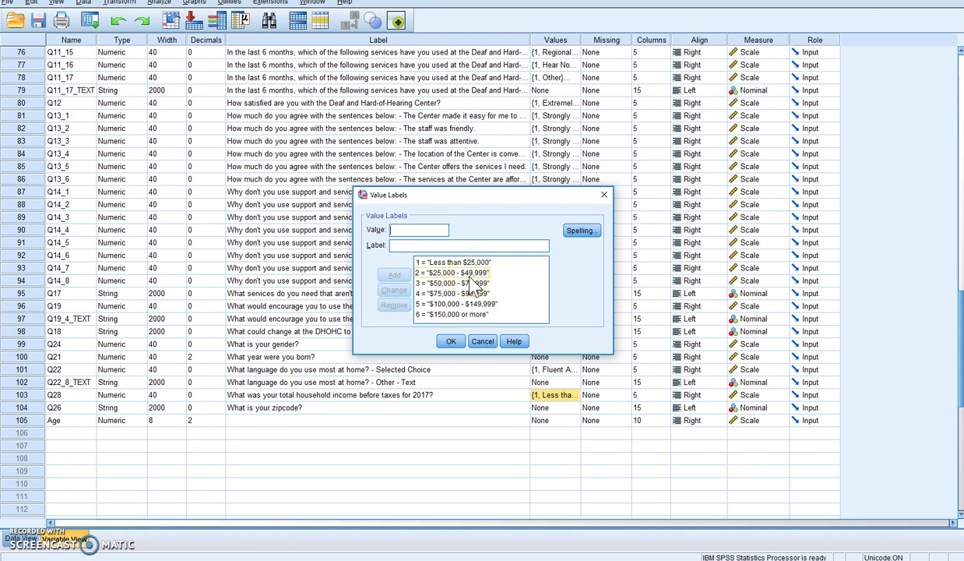
{"action": "left_click", "coordinate": [483, 343]}
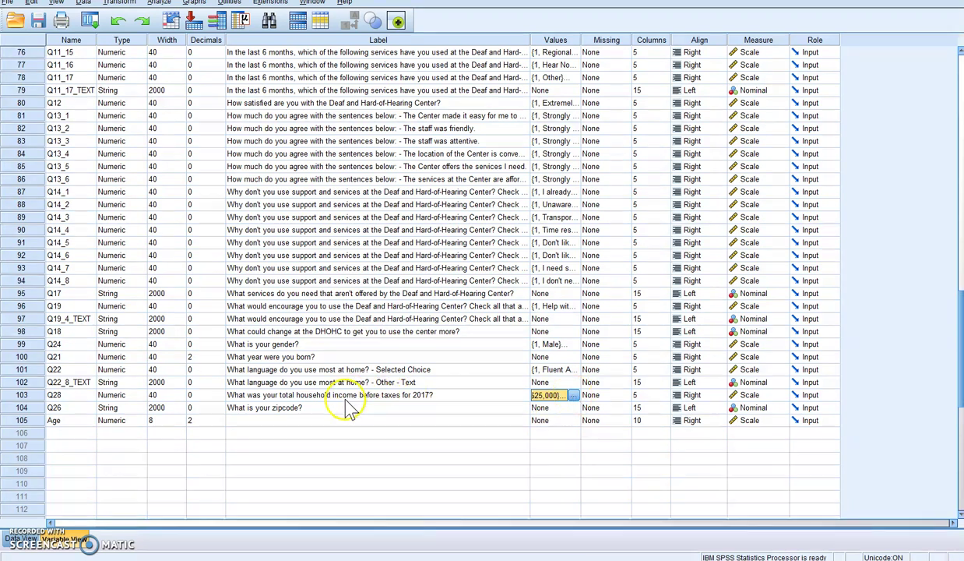
{"action": "left_click", "coordinate": [574, 395]}
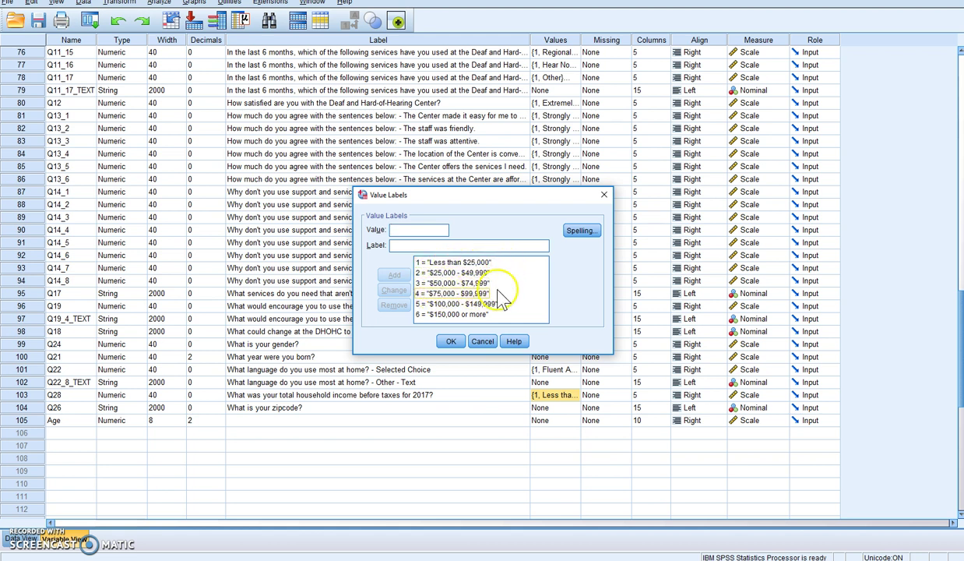
{"action": "left_click", "coordinate": [451, 342]}
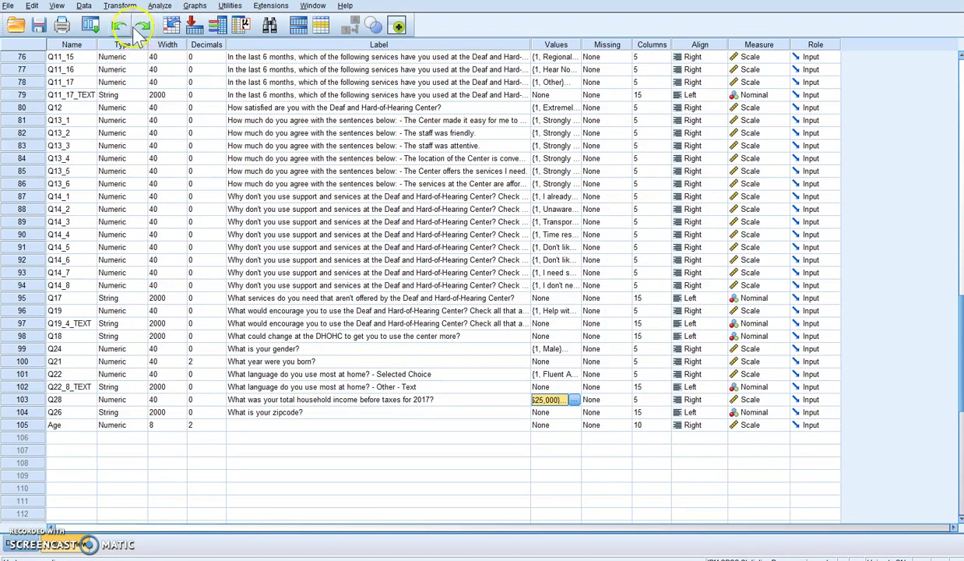
Set Q28 to recode into a new output variable named HiLoIncome.
{"action": "left_click", "coordinate": [118, 6]}
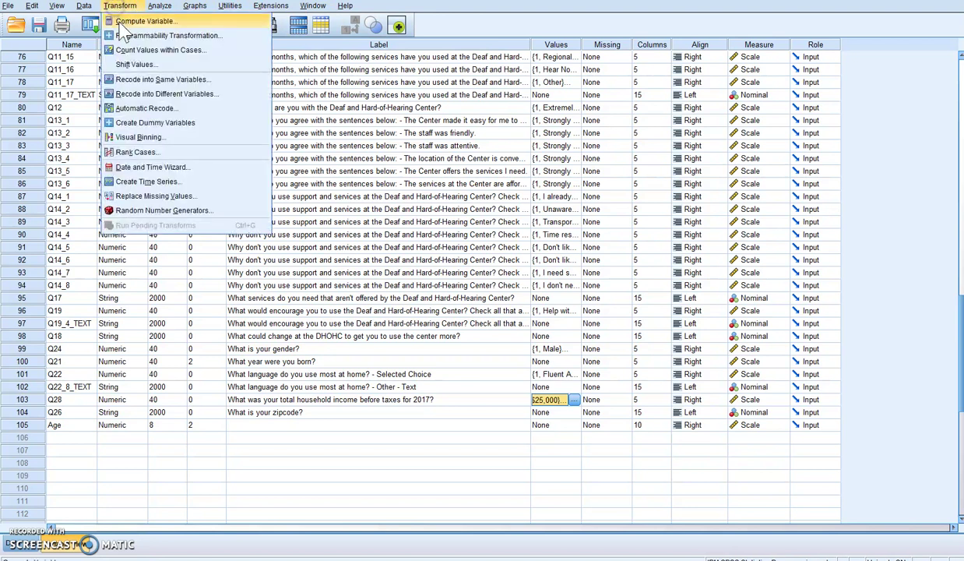
{"action": "left_click", "coordinate": [155, 94]}
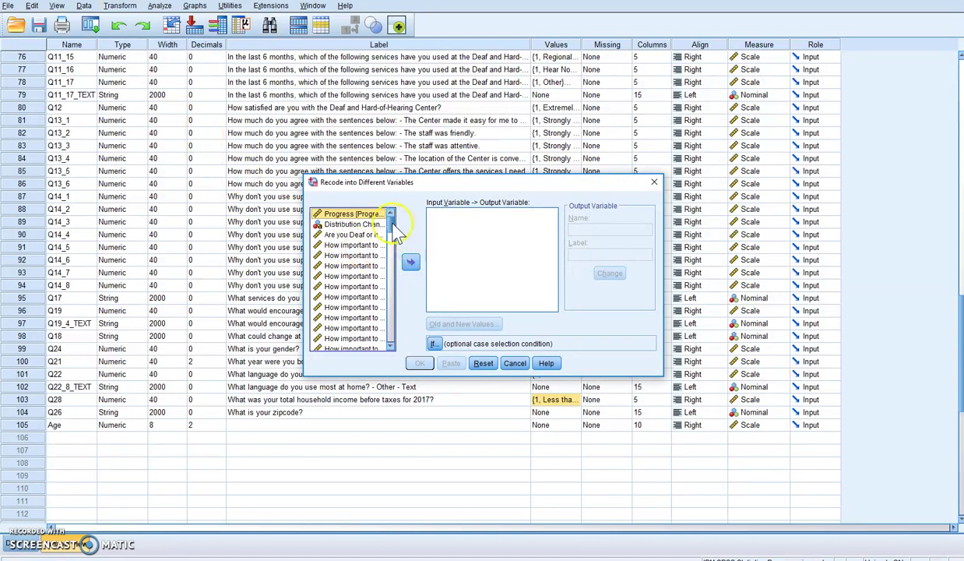
{"action": "left_click_drag", "start_coordinate": [391, 224], "coordinate": [390, 335]}
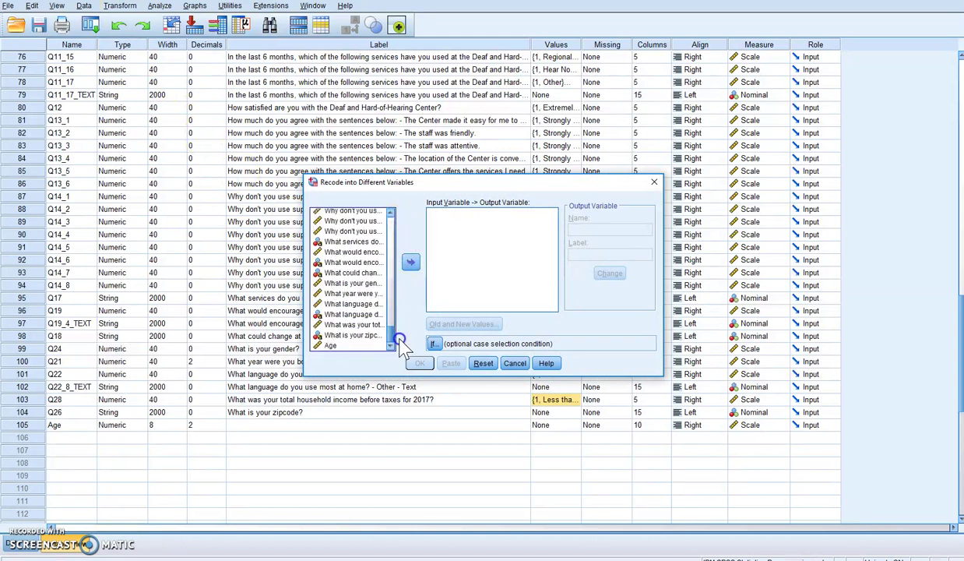
{"action": "left_click", "coordinate": [359, 324]}
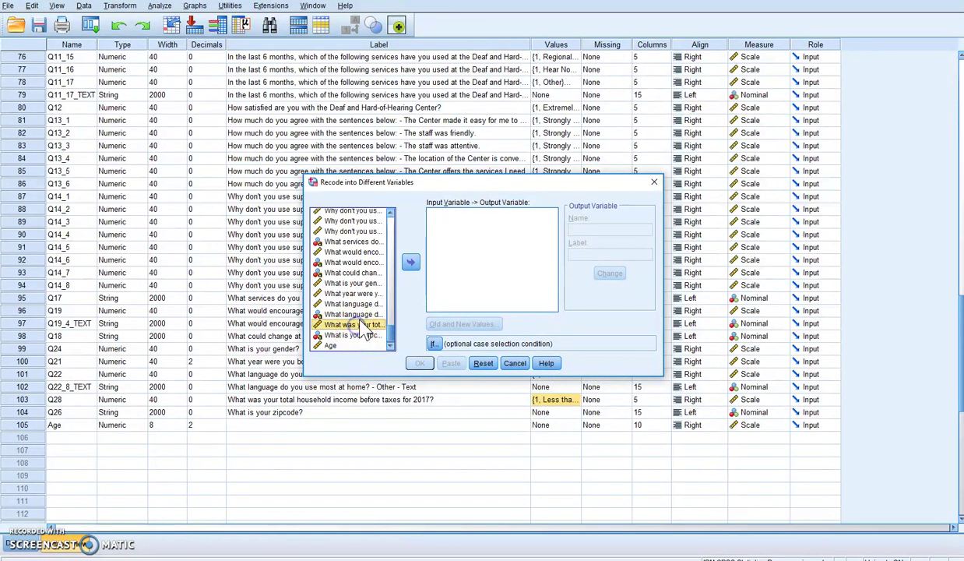
{"action": "left_click", "coordinate": [410, 263]}
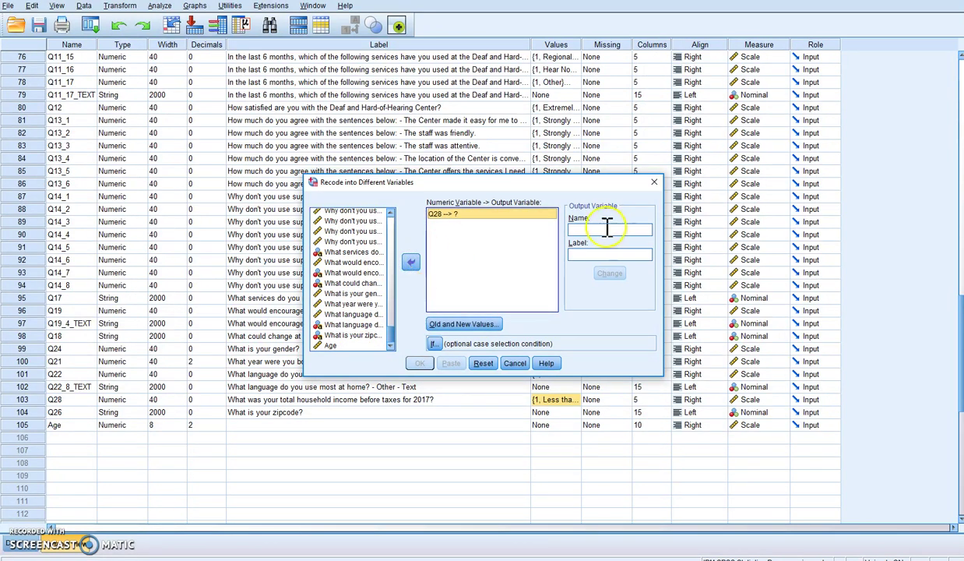
{"action": "left_click", "coordinate": [597, 227]}
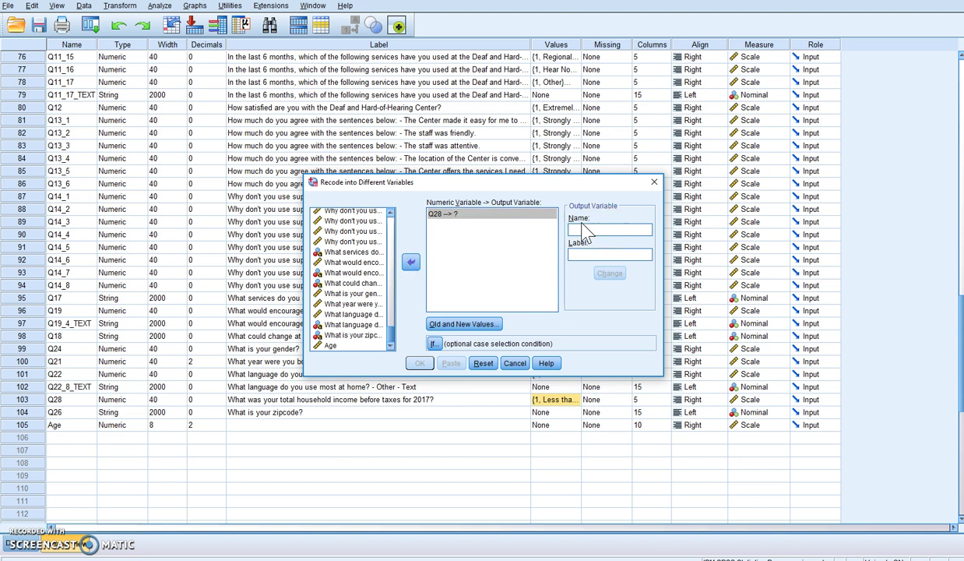
{"action": "type", "text": "HH"}
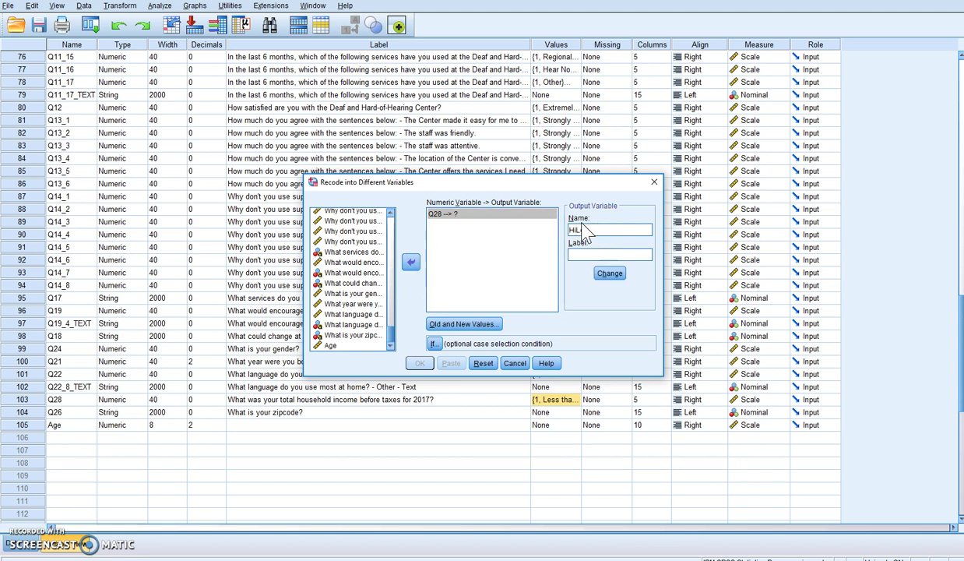
{"action": "type", "text": "iLoIncome"}
{"action": "left_click", "coordinate": [609, 272]}
{"action": "left_click", "coordinate": [471, 324]}
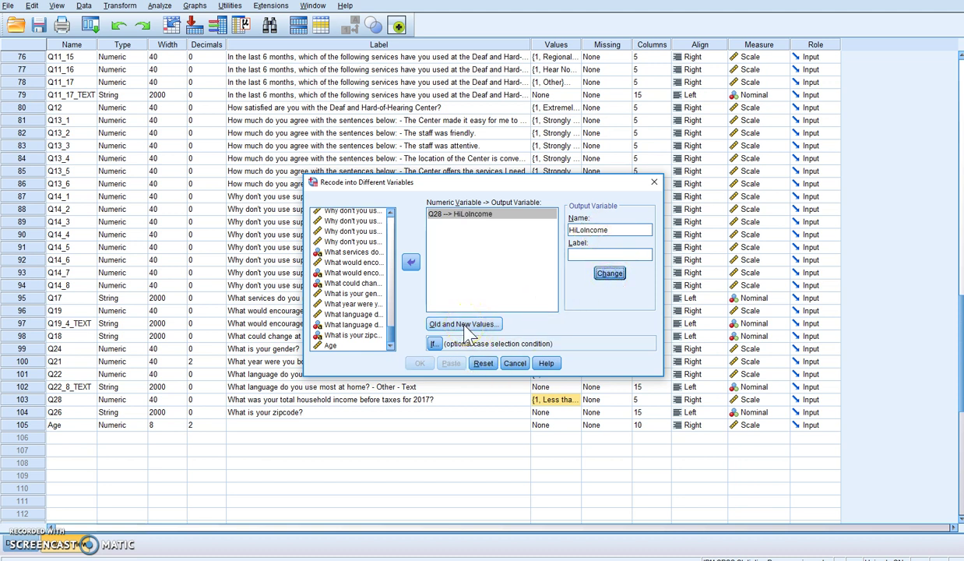
Add the recode rule mapping Q28 range 1 through 2 to new value 1.
{"action": "left_click", "coordinate": [466, 326]}
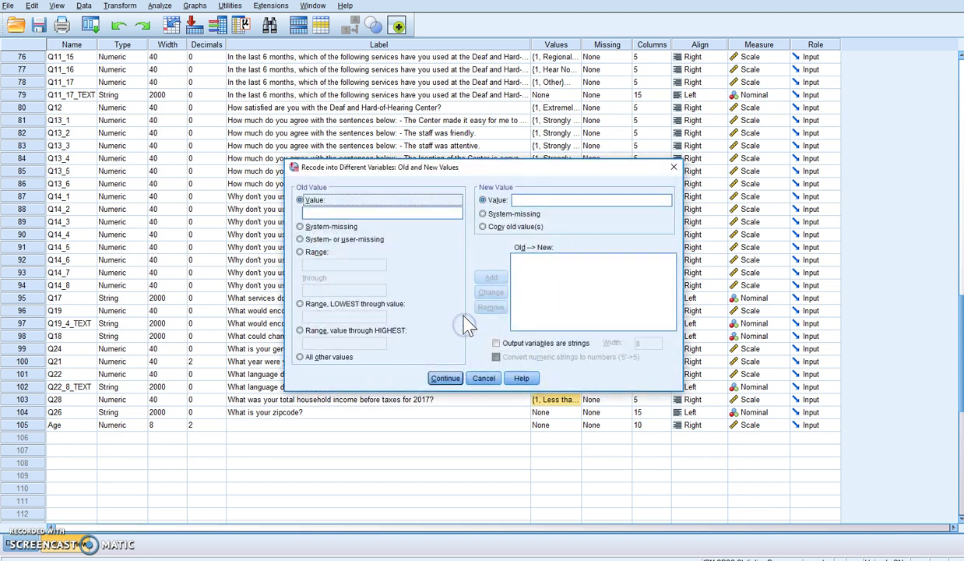
{"action": "left_click", "coordinate": [330, 210]}
{"action": "left_click", "coordinate": [301, 253]}
{"action": "left_click", "coordinate": [309, 264]}
{"action": "type", "text": "1"}
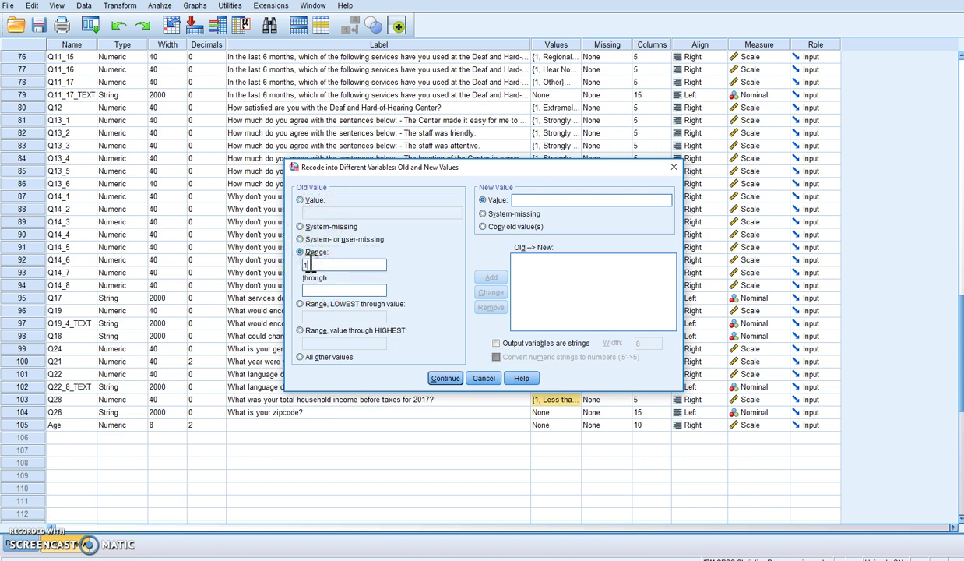
{"action": "left_click", "coordinate": [327, 289]}
{"action": "type", "text": "2"}
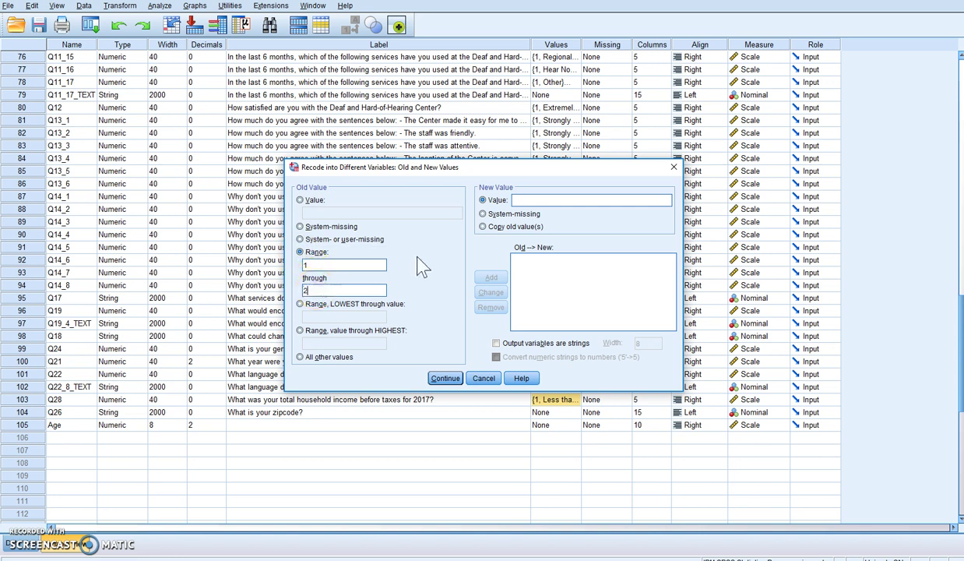
{"action": "left_click", "coordinate": [523, 199]}
{"action": "type", "text": "1"}
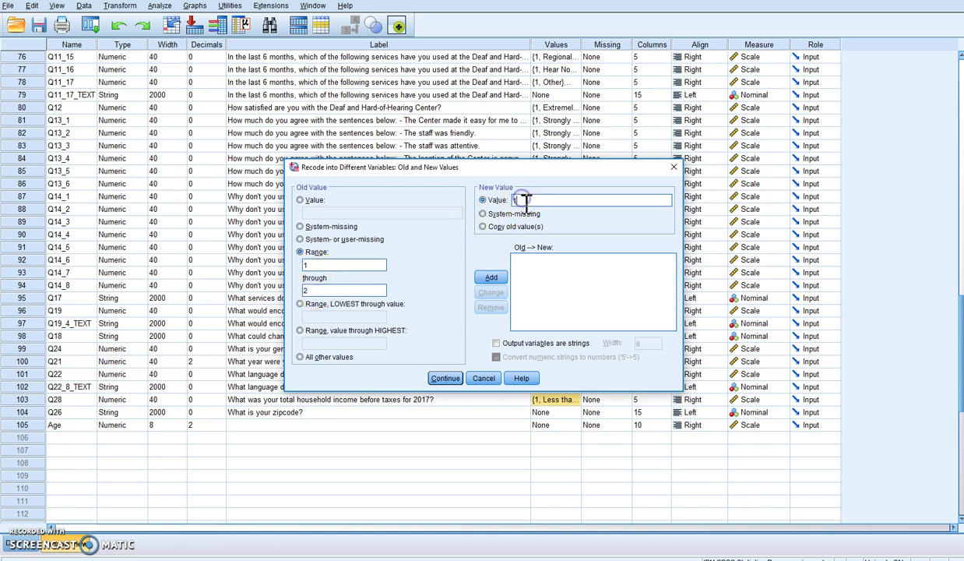
{"action": "left_click", "coordinate": [494, 279]}
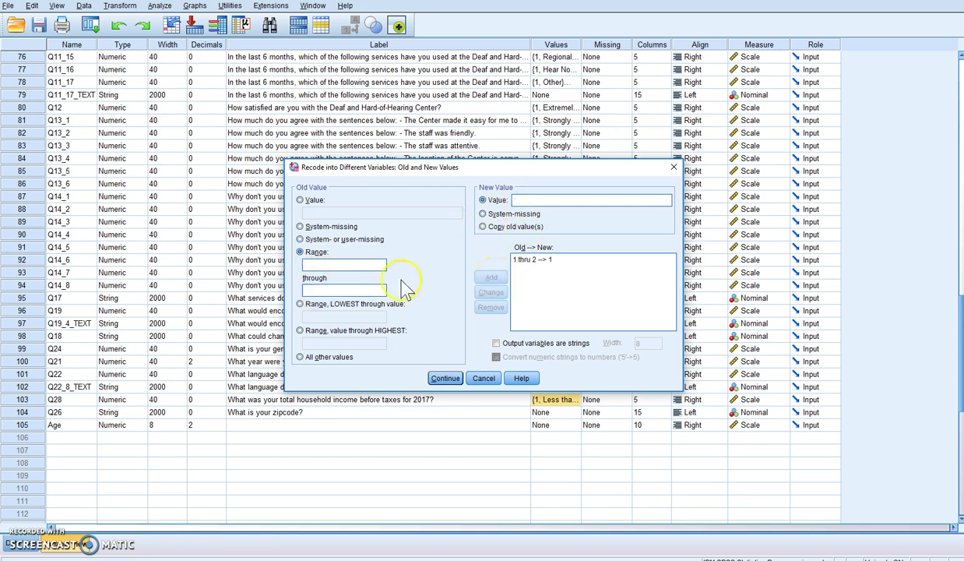
Add rules mapping range 3–4 to 2 and range 5–6 to 3.
{"action": "left_click", "coordinate": [320, 288]}
{"action": "left_click", "coordinate": [538, 201]}
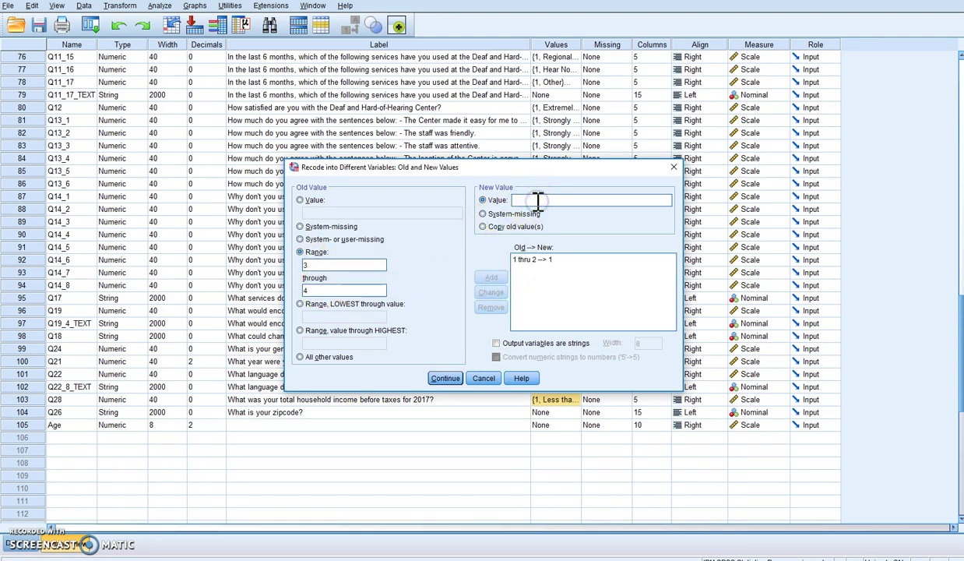
{"action": "type", "text": "2"}
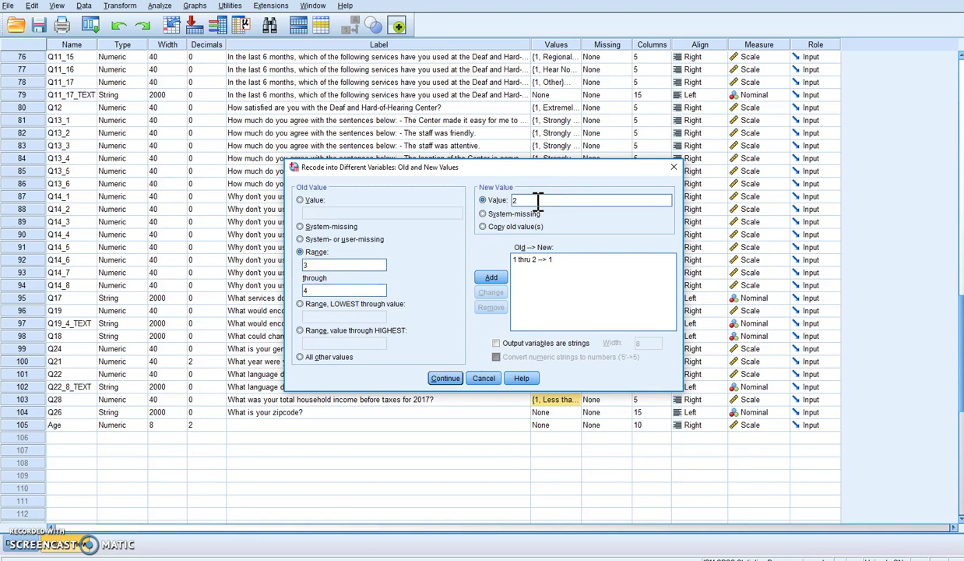
{"action": "left_click", "coordinate": [490, 277]}
{"action": "left_click", "coordinate": [315, 265]}
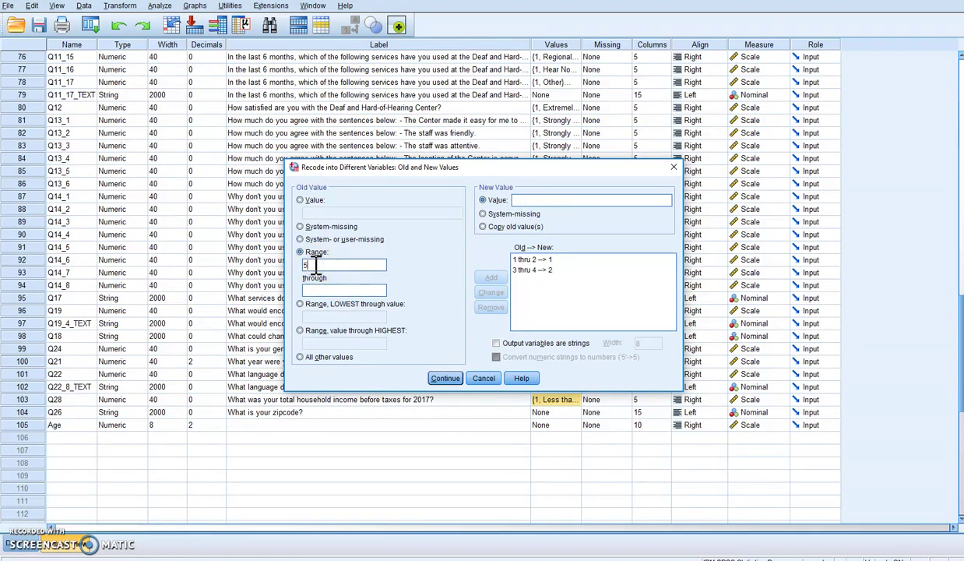
{"action": "left_click", "coordinate": [327, 290]}
{"action": "type", "text": "6"}
{"action": "left_click", "coordinate": [522, 201]}
{"action": "type", "text": "3"}
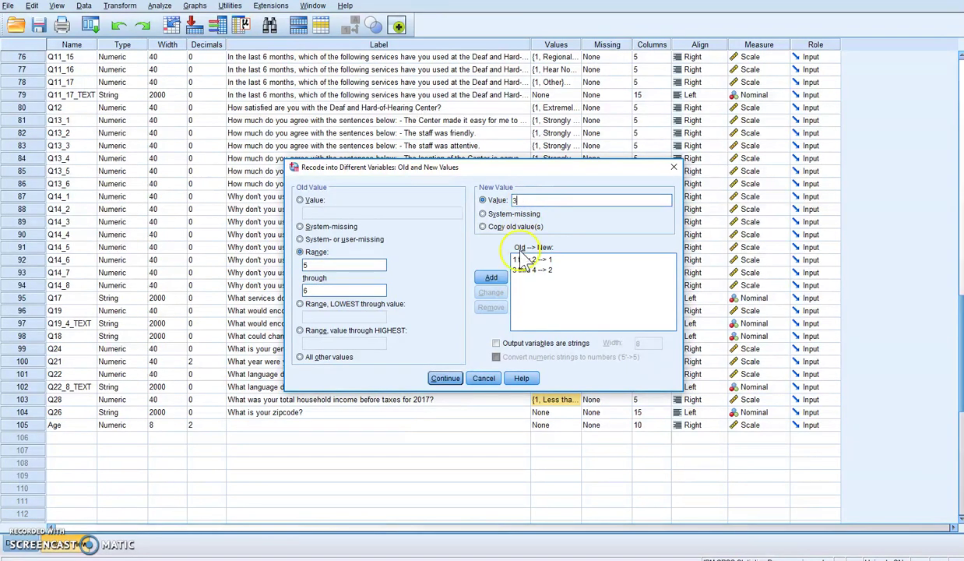
{"action": "left_click", "coordinate": [491, 278]}
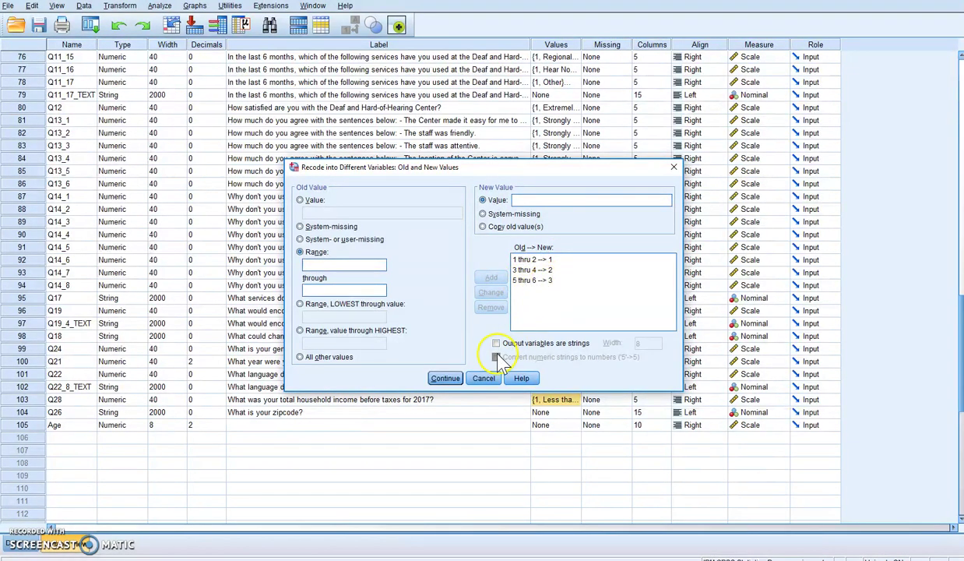
Run the Q28 recode, then produce a HiLoIncome frequency table in place of Age.
{"action": "left_click", "coordinate": [448, 381]}
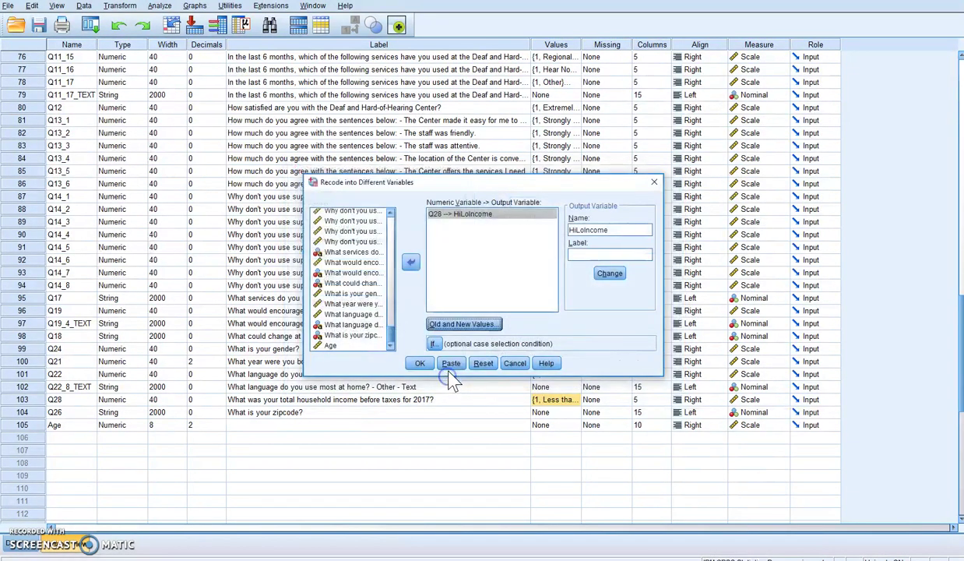
{"action": "left_click", "coordinate": [422, 365]}
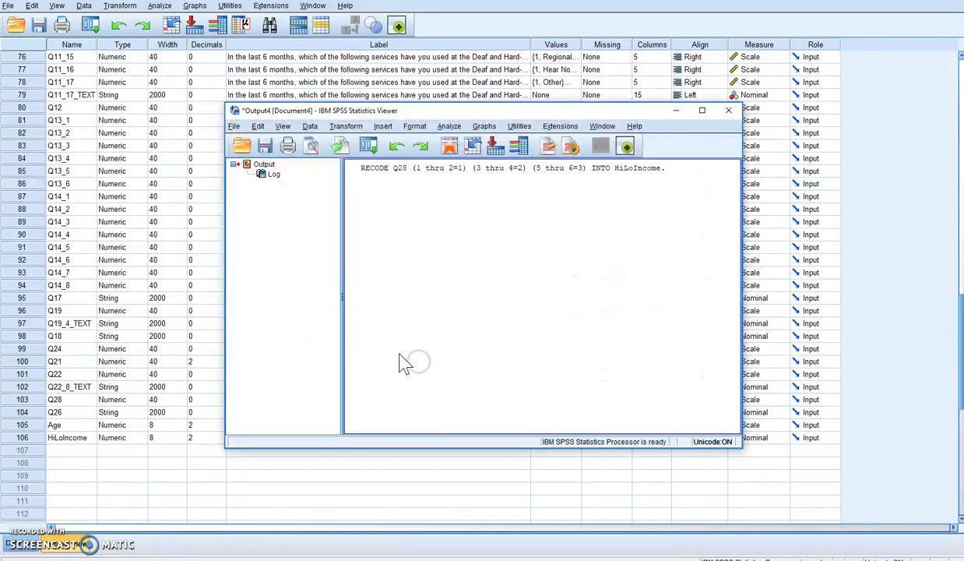
{"action": "left_click", "coordinate": [449, 127]}
{"action": "mouse_move", "coordinate": [499, 155]}
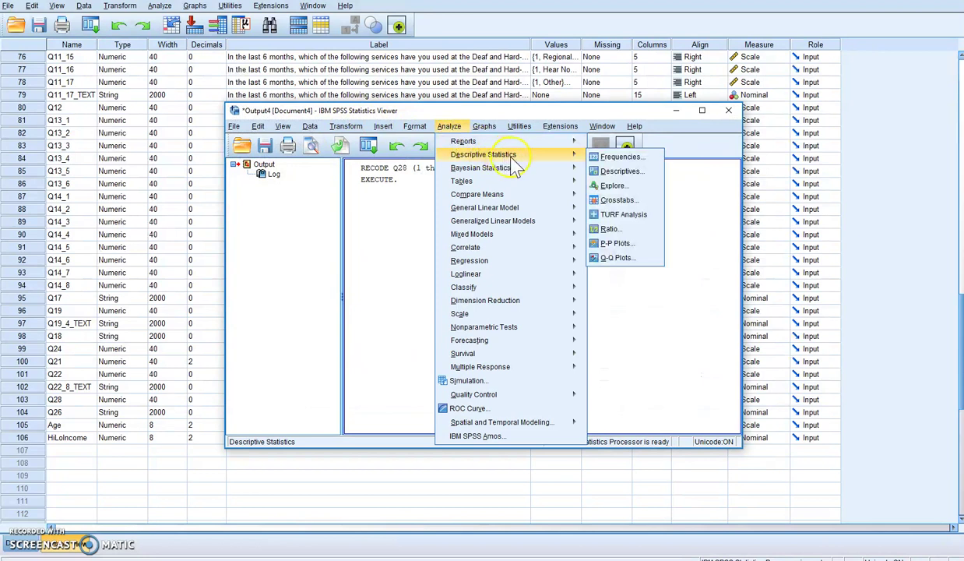
{"action": "left_click", "coordinate": [615, 157]}
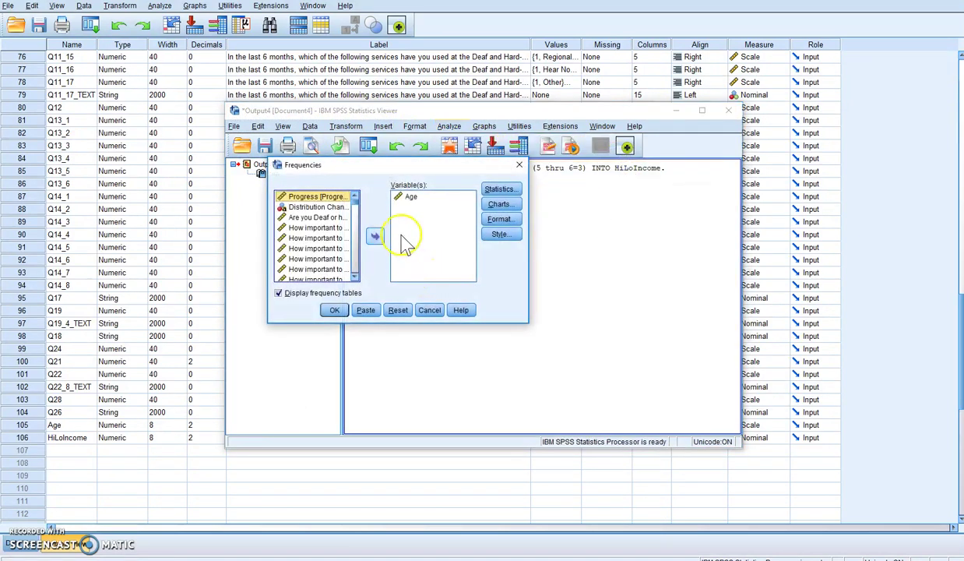
{"action": "left_click", "coordinate": [411, 197]}
{"action": "left_click", "coordinate": [374, 236]}
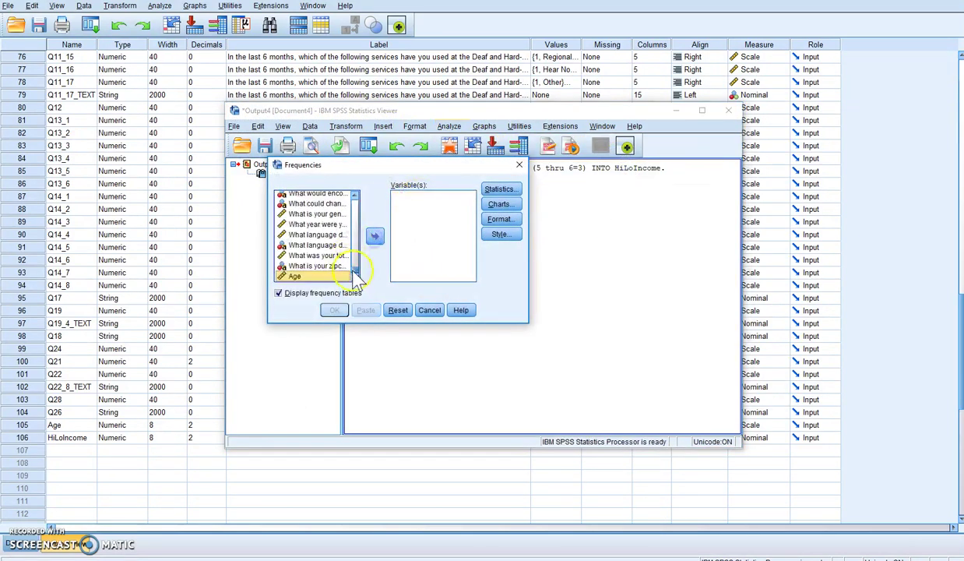
{"action": "left_click", "coordinate": [354, 277]}
{"action": "left_click", "coordinate": [310, 276]}
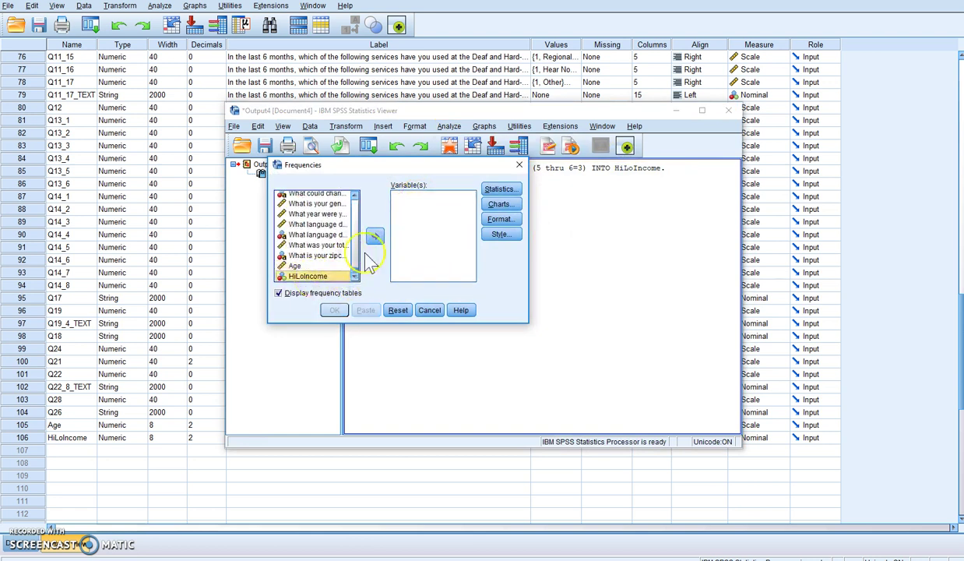
{"action": "left_click", "coordinate": [374, 236]}
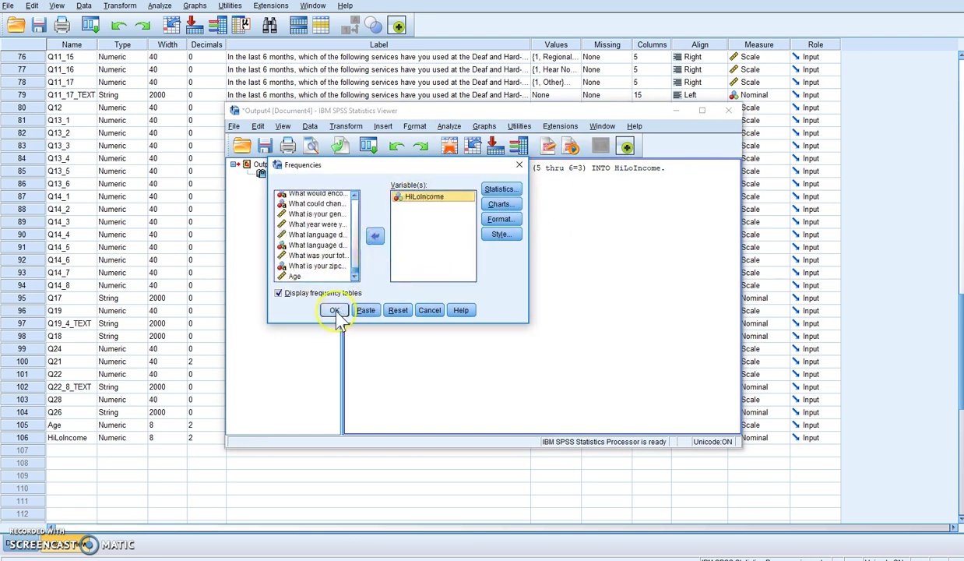
{"action": "left_click", "coordinate": [334, 310]}
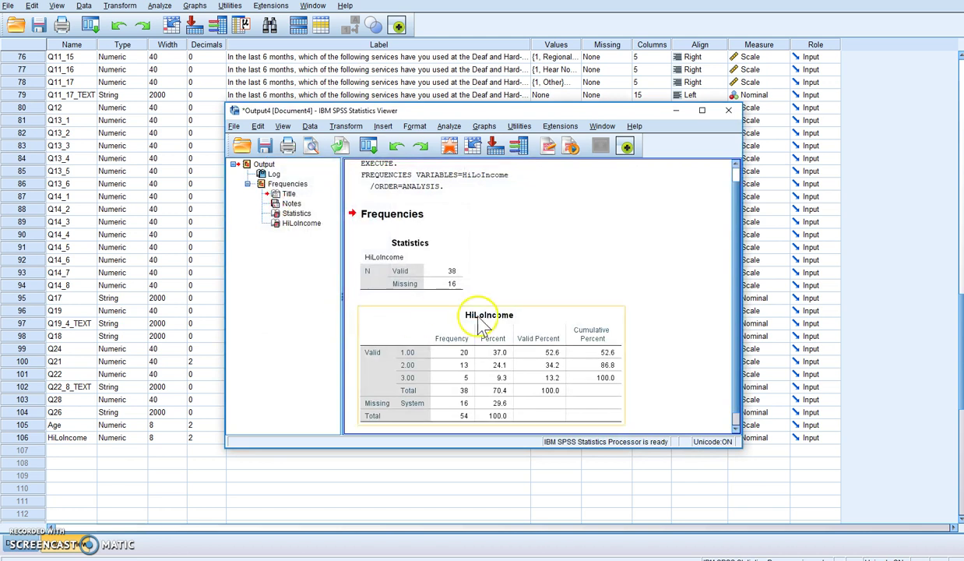
{"action": "scroll", "coordinate": [477, 323], "scroll_direction": "down", "scroll_amount": 1}
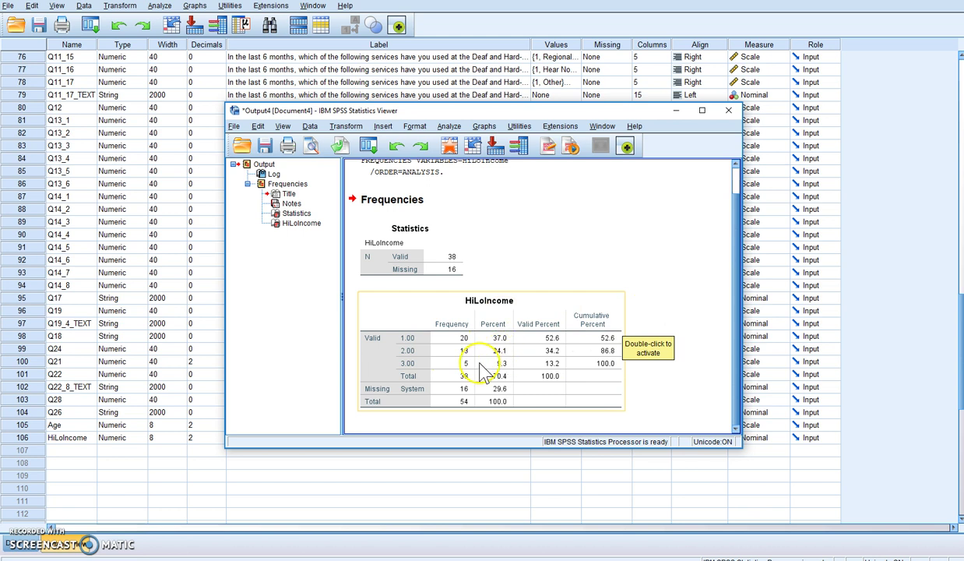
Give HiLoIncome value 1 the label 'Low Income'.
{"action": "left_click", "coordinate": [679, 112]}
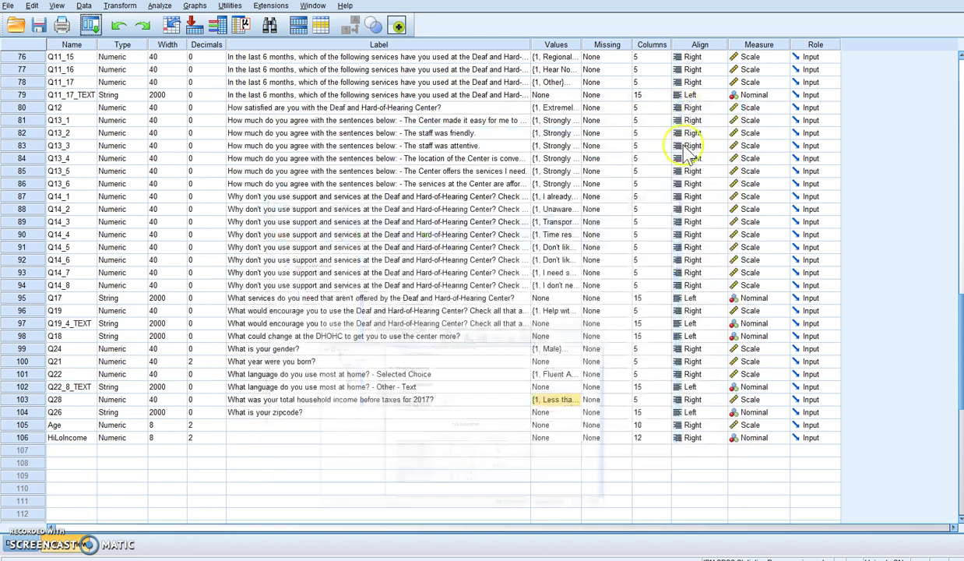
{"action": "left_click", "coordinate": [545, 438]}
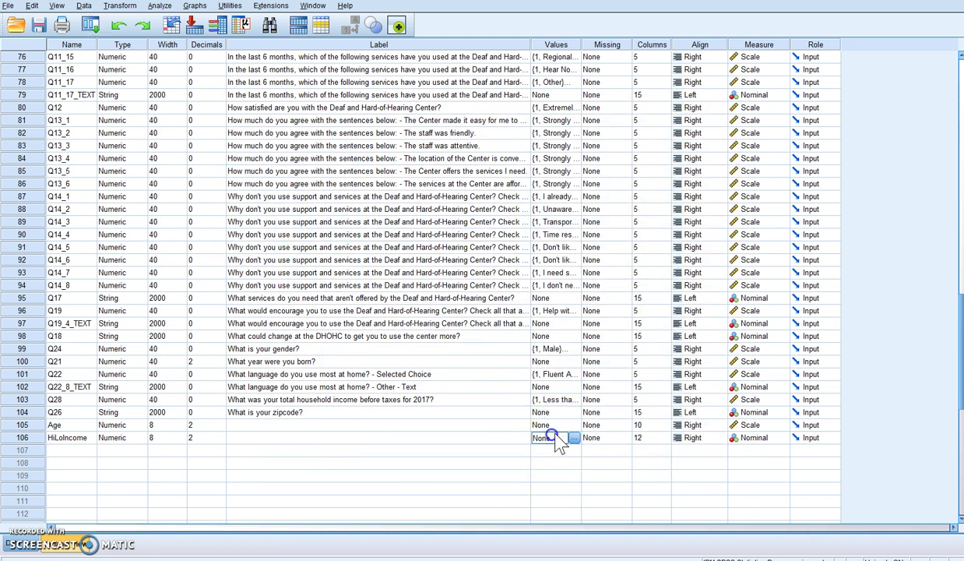
{"action": "left_click", "coordinate": [574, 438]}
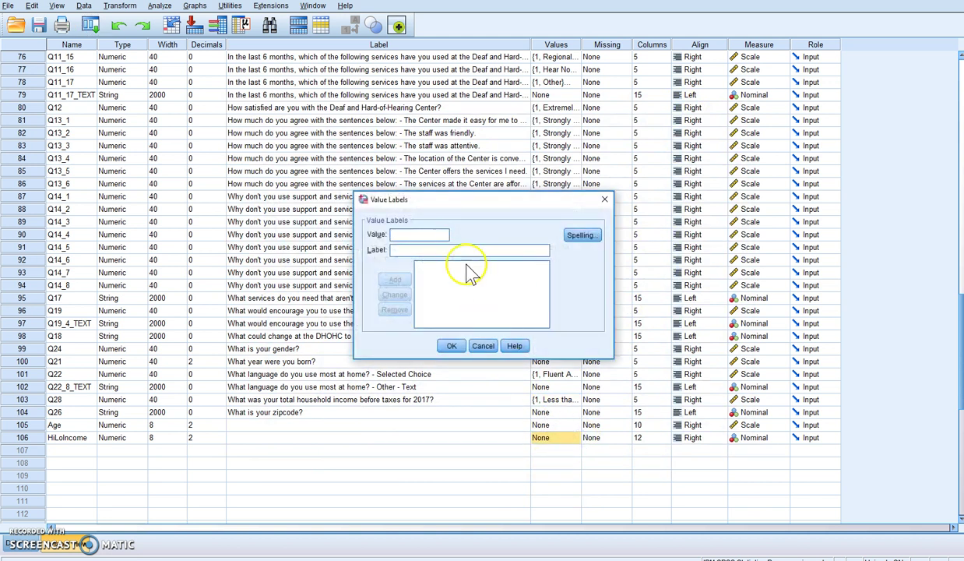
{"action": "left_click", "coordinate": [416, 236]}
{"action": "type", "text": "Low Income"}
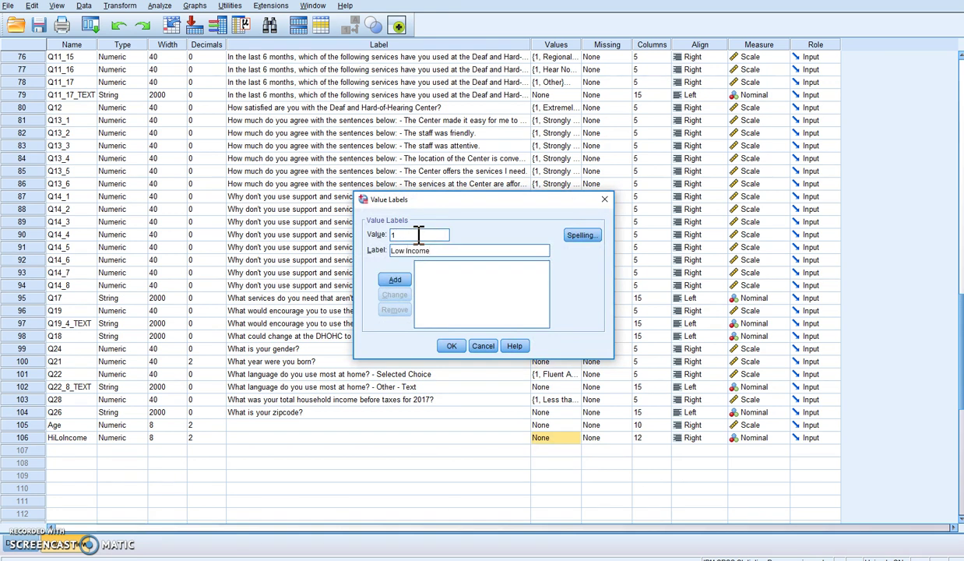
{"action": "left_click", "coordinate": [395, 280]}
Add labels 2 = 'Middle Income' and 3 = 'High Income' and apply them.
{"action": "left_click", "coordinate": [394, 235]}
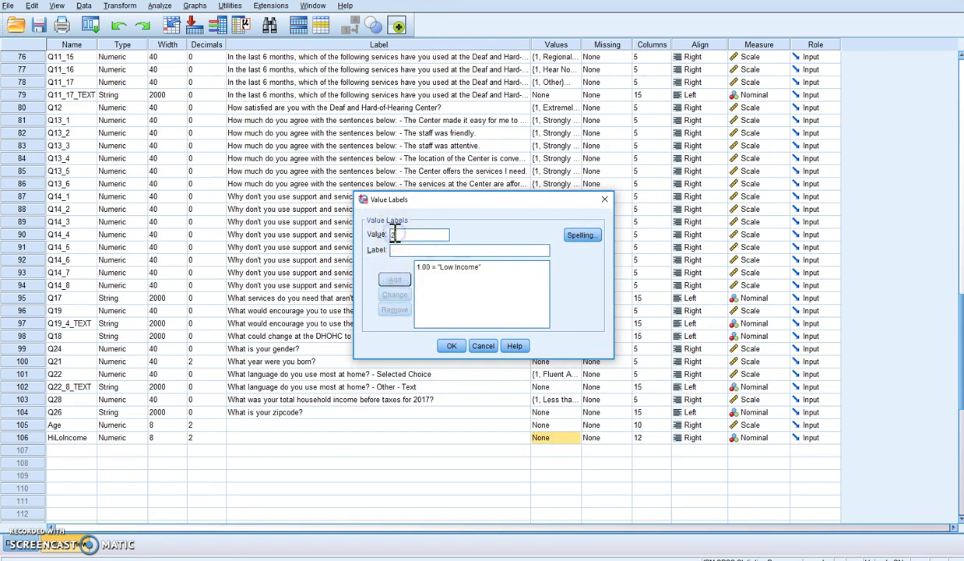
{"action": "type", "text": "Middle Income"}
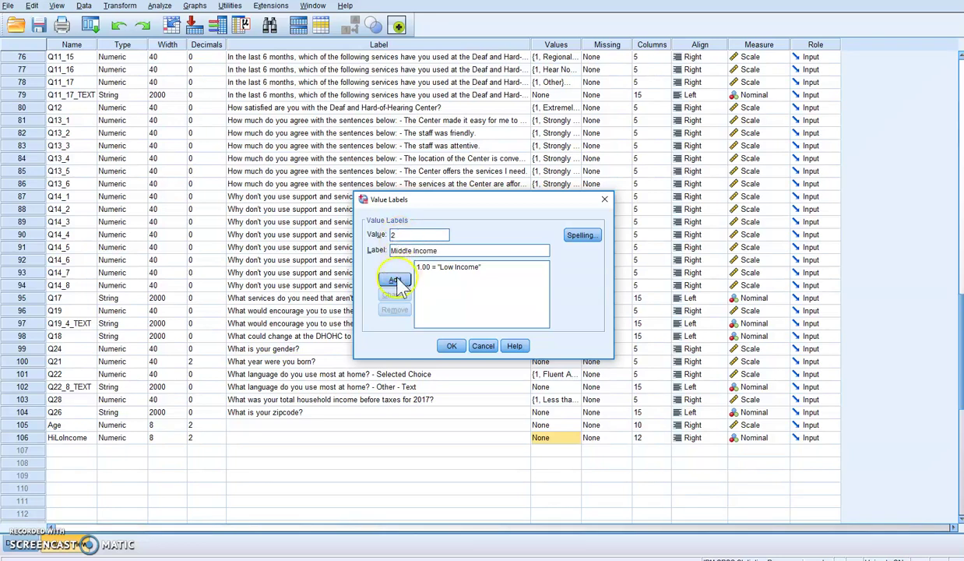
{"action": "left_click", "coordinate": [395, 280]}
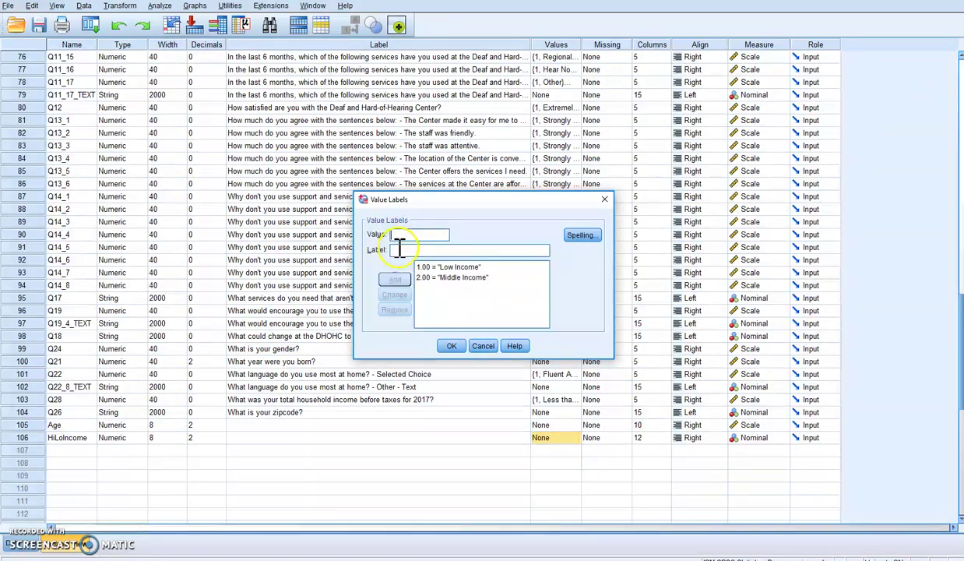
{"action": "left_click", "coordinate": [397, 235]}
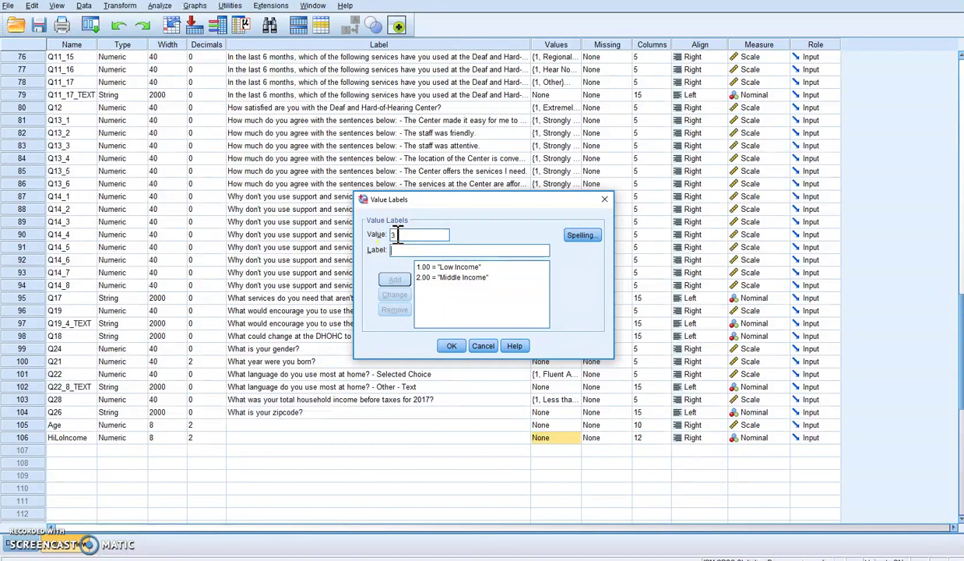
{"action": "type", "text": "High Income"}
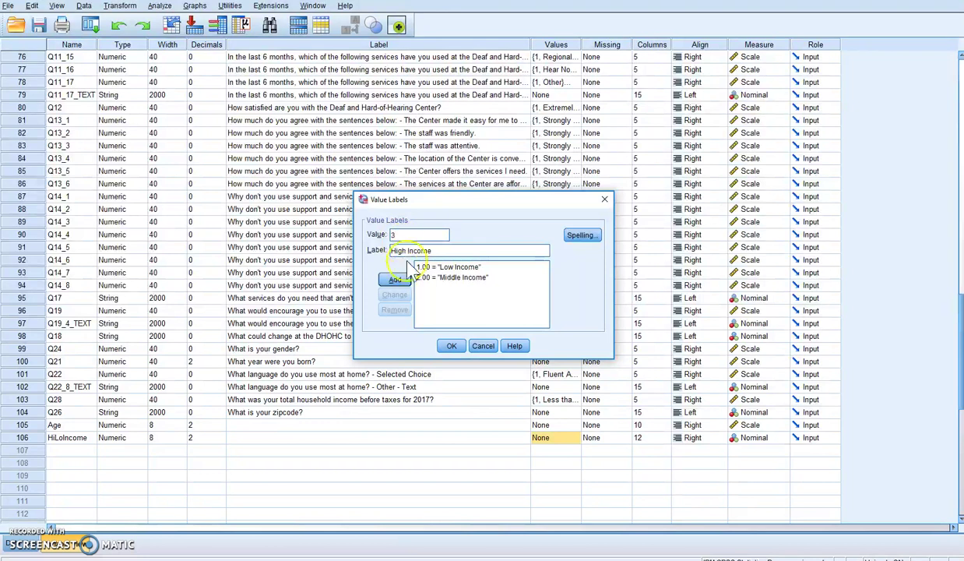
{"action": "left_click", "coordinate": [395, 279]}
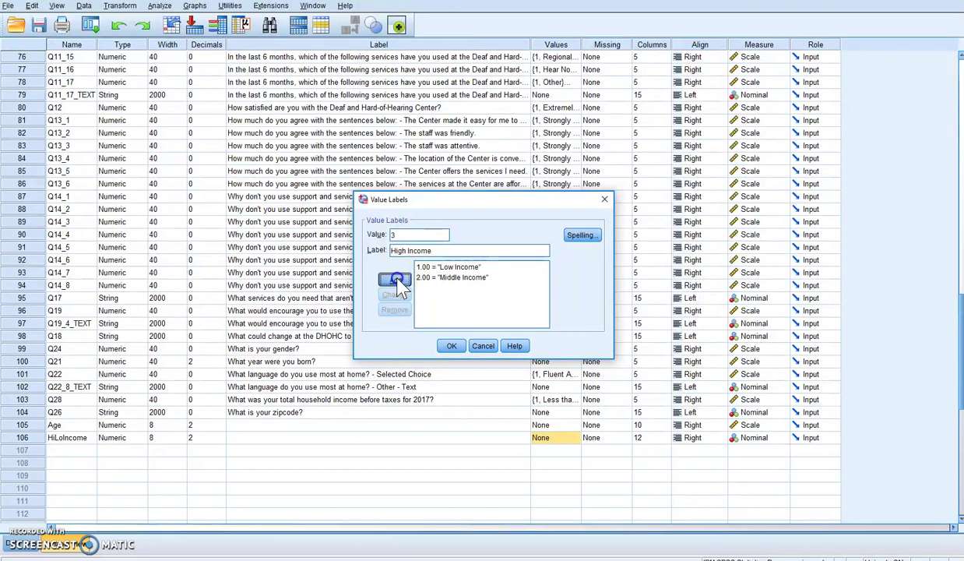
{"action": "left_click", "coordinate": [451, 345]}
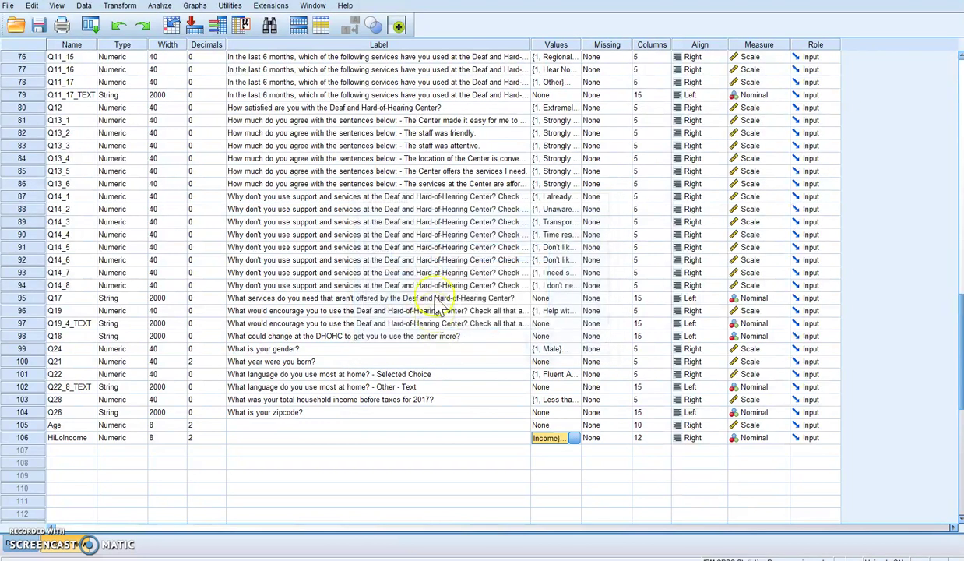
Rerun Frequencies on HiLoIncome to show the labelled Low, Middle and High Income rows.
{"action": "left_click", "coordinate": [160, 5]}
{"action": "mouse_move", "coordinate": [199, 36]}
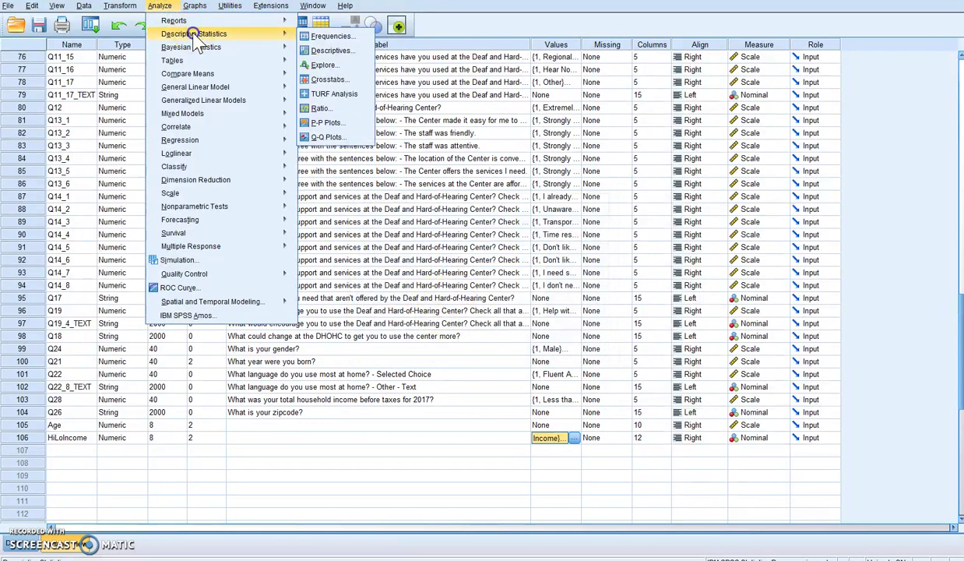
{"action": "left_click", "coordinate": [307, 34]}
{"action": "left_click", "coordinate": [334, 310]}
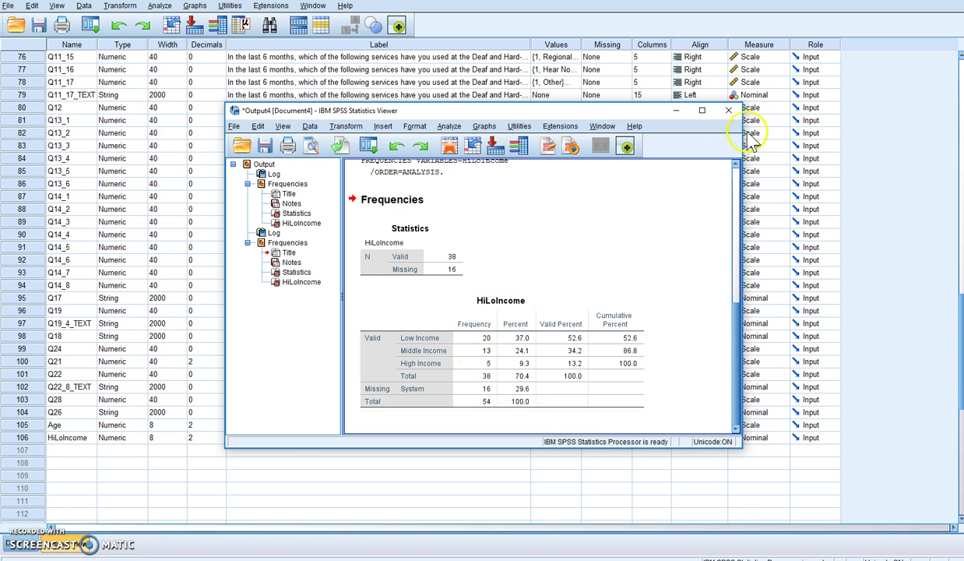
Swap HiLoIncome for Age in Frequencies and run the Age frequency table.
{"action": "left_click", "coordinate": [677, 111]}
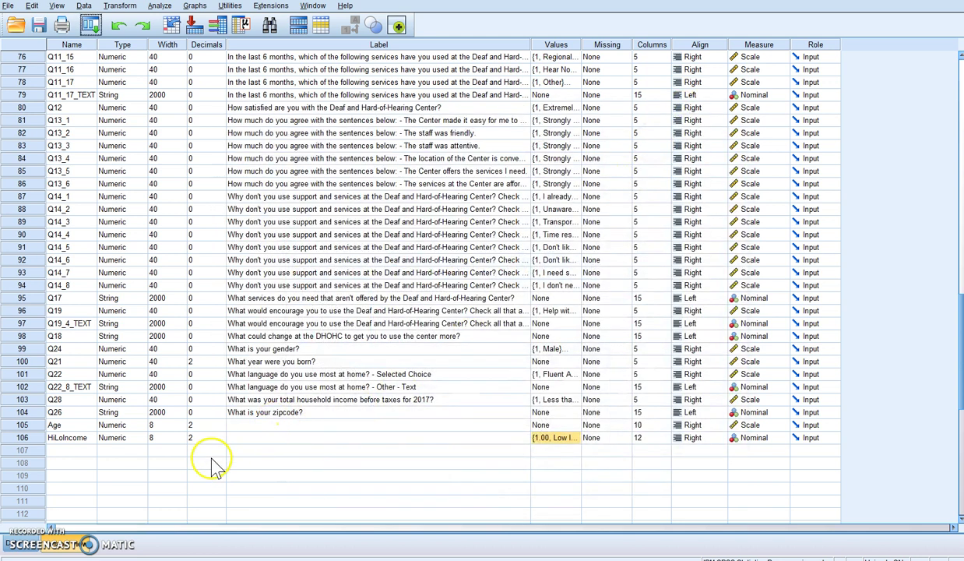
{"action": "left_click", "coordinate": [58, 425]}
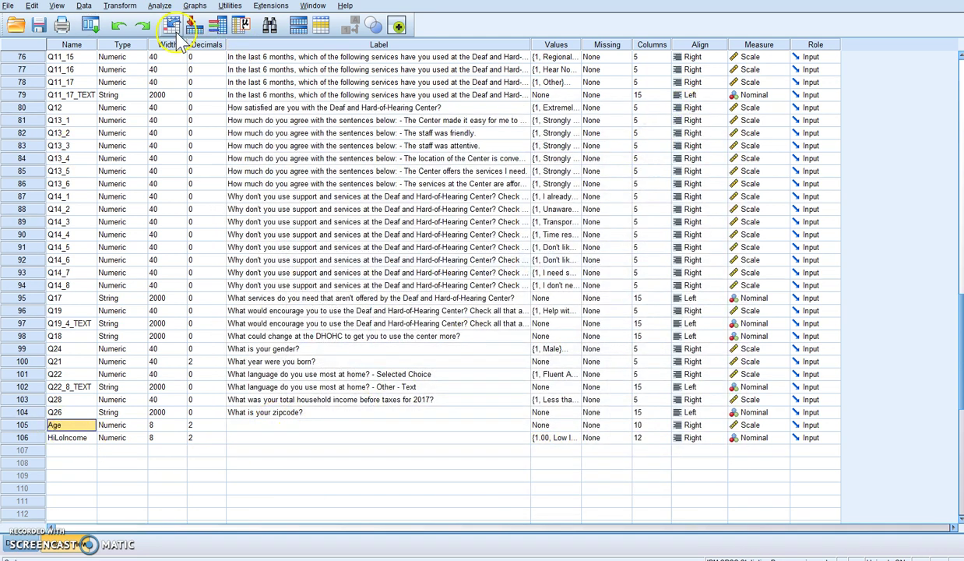
{"action": "left_click", "coordinate": [160, 6]}
{"action": "mouse_move", "coordinate": [265, 34]}
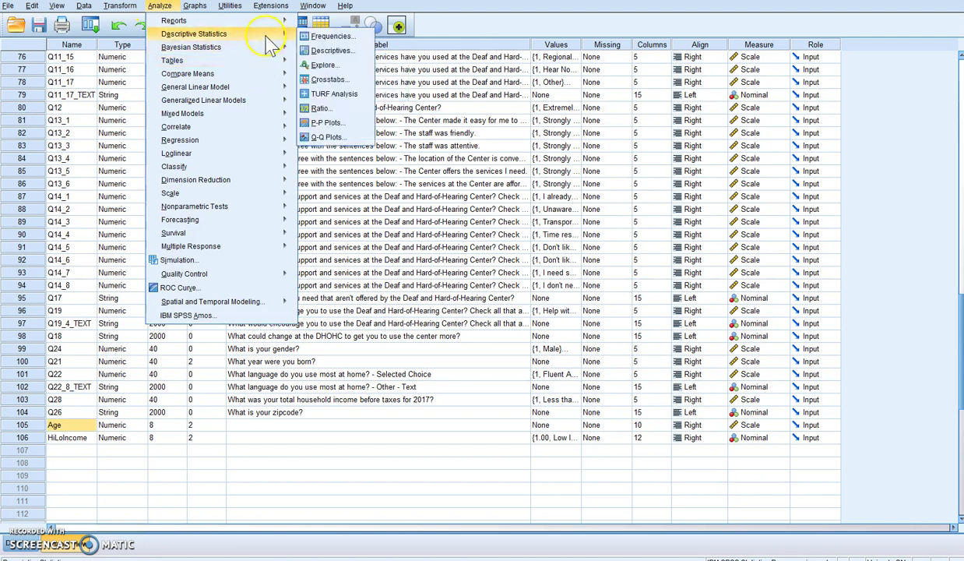
{"action": "left_click", "coordinate": [335, 37]}
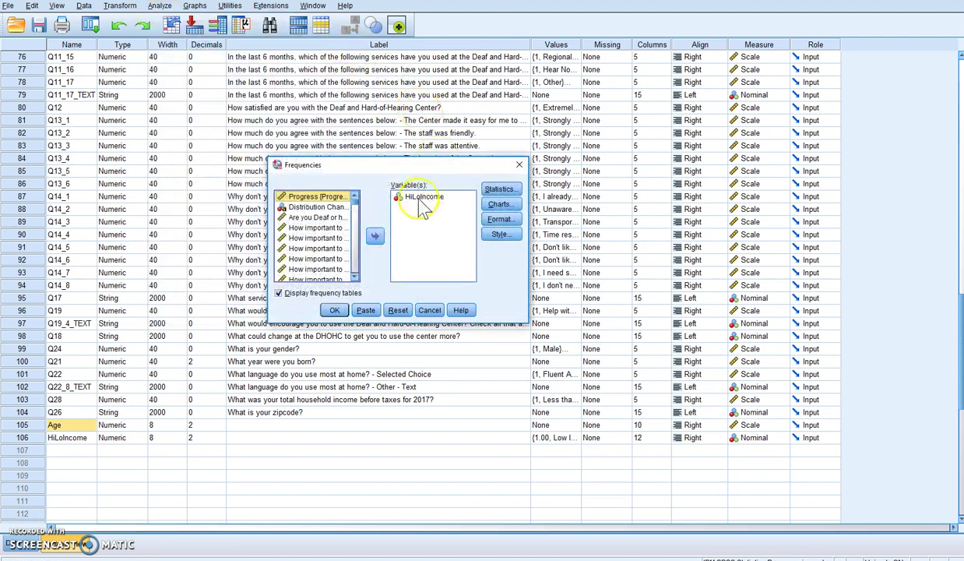
{"action": "left_click", "coordinate": [421, 197]}
{"action": "left_click", "coordinate": [374, 235]}
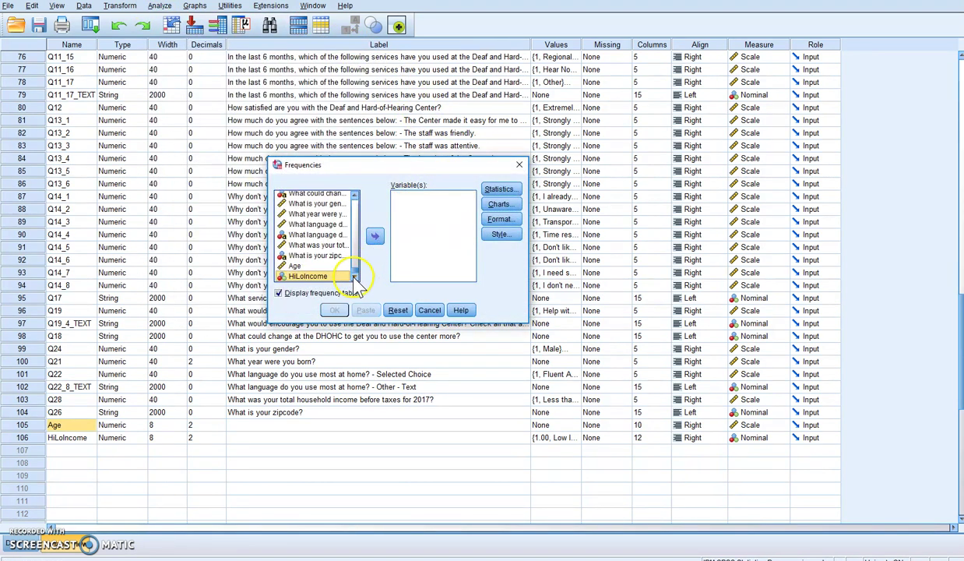
{"action": "left_click", "coordinate": [303, 276]}
{"action": "left_click", "coordinate": [295, 266]}
{"action": "left_click", "coordinate": [375, 235]}
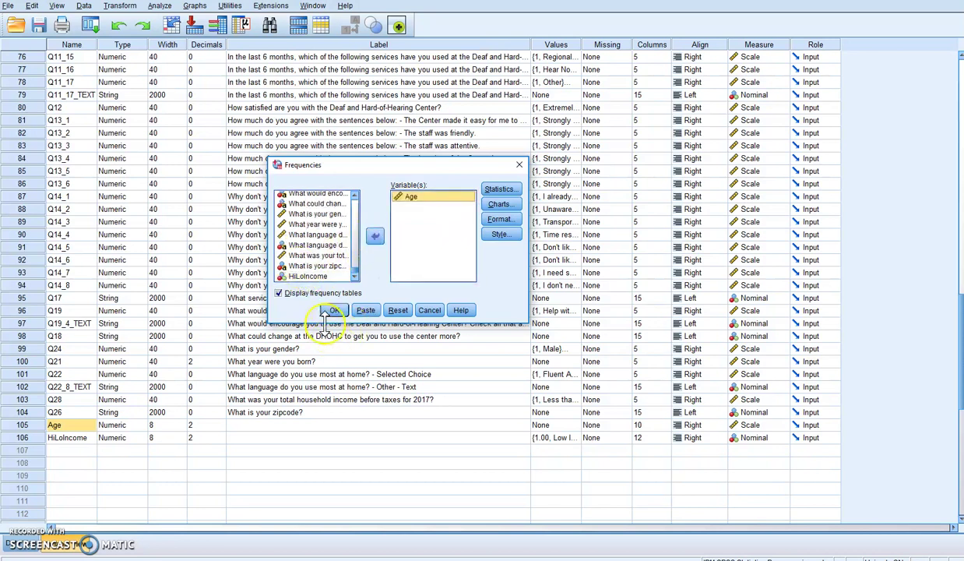
{"action": "left_click", "coordinate": [334, 310]}
Scroll through the Age frequency table in the Output Viewer.
{"action": "scroll", "coordinate": [531, 308], "scroll_direction": "down", "scroll_amount": 3}
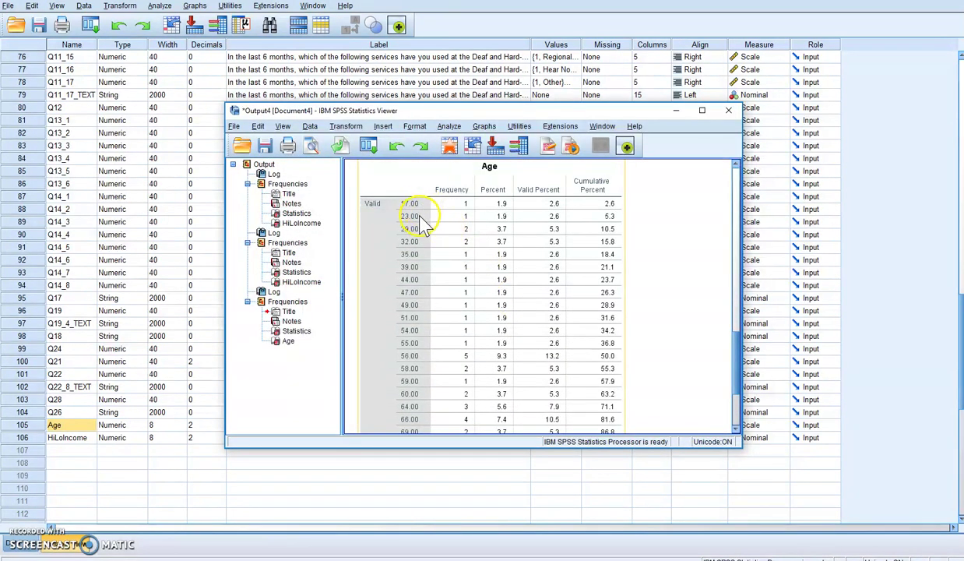
{"action": "scroll", "coordinate": [424, 304], "scroll_direction": "down", "scroll_amount": 3}
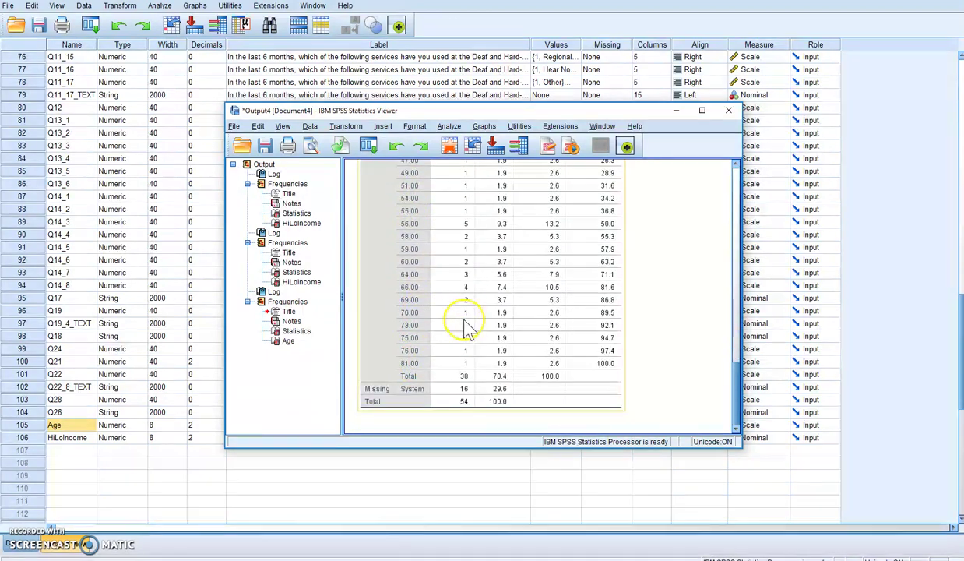
{"action": "scroll", "coordinate": [465, 303], "scroll_direction": "up", "scroll_amount": 2}
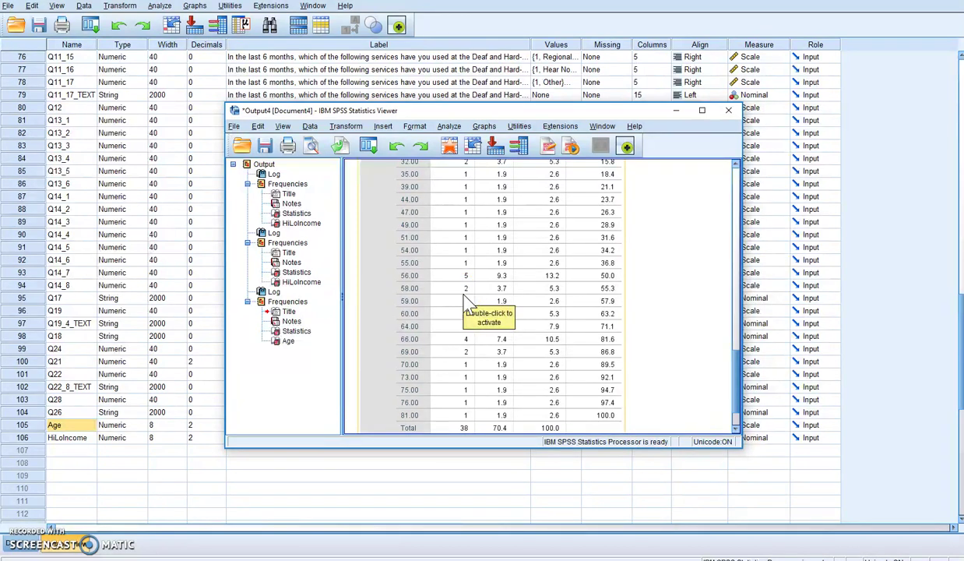
{"action": "scroll", "coordinate": [466, 303], "scroll_direction": "up", "scroll_amount": 3}
{"action": "scroll", "coordinate": [465, 303], "scroll_direction": "down", "scroll_amount": 1}
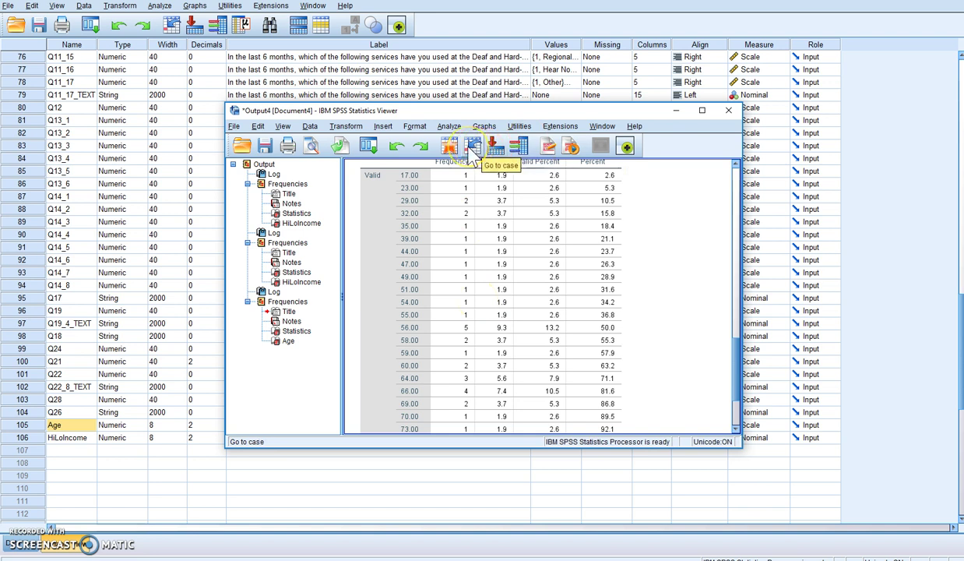
Open Recode into Different Variables and reset the leftover Q28 to HiLoIncome settings.
{"action": "left_click", "coordinate": [347, 127]}
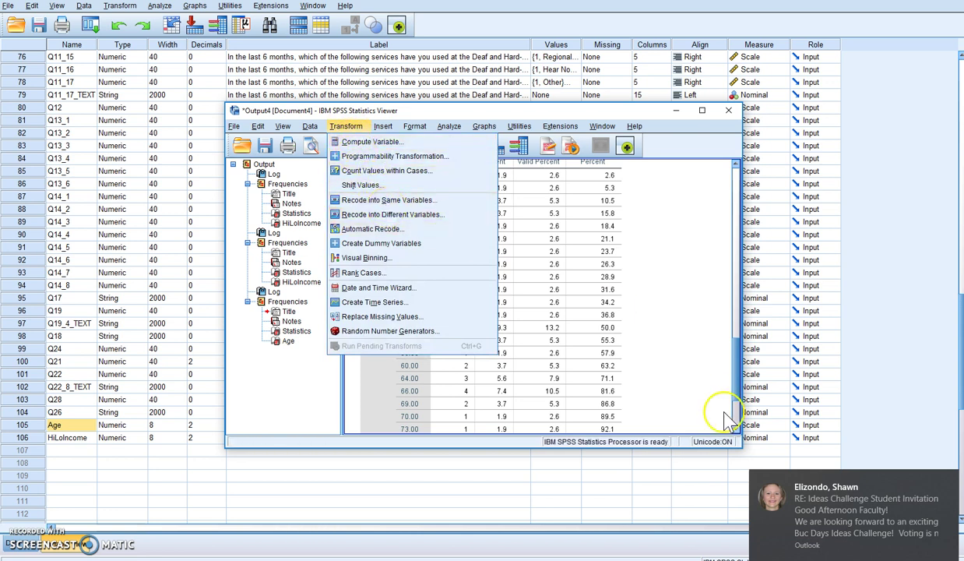
{"action": "left_click", "coordinate": [950, 485]}
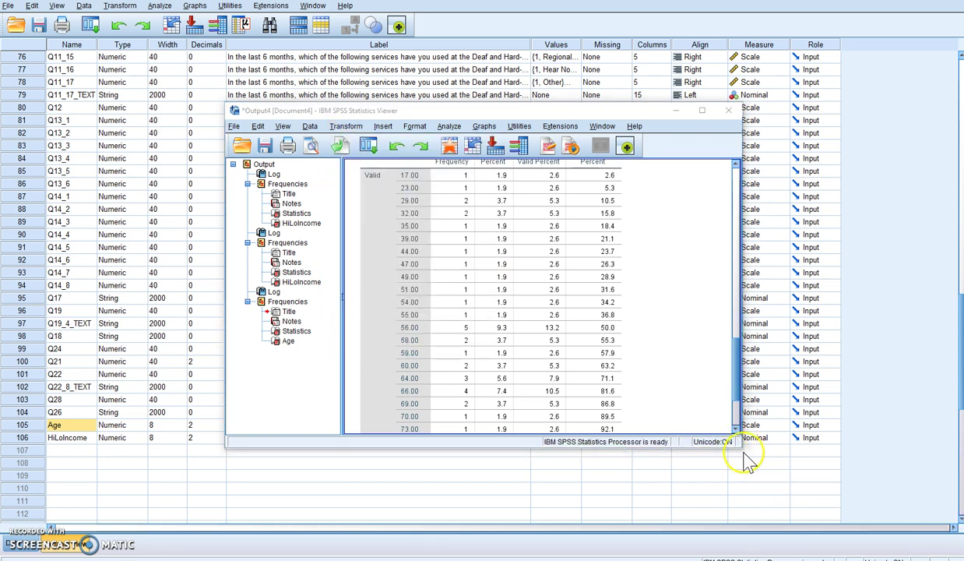
{"action": "left_click", "coordinate": [346, 126]}
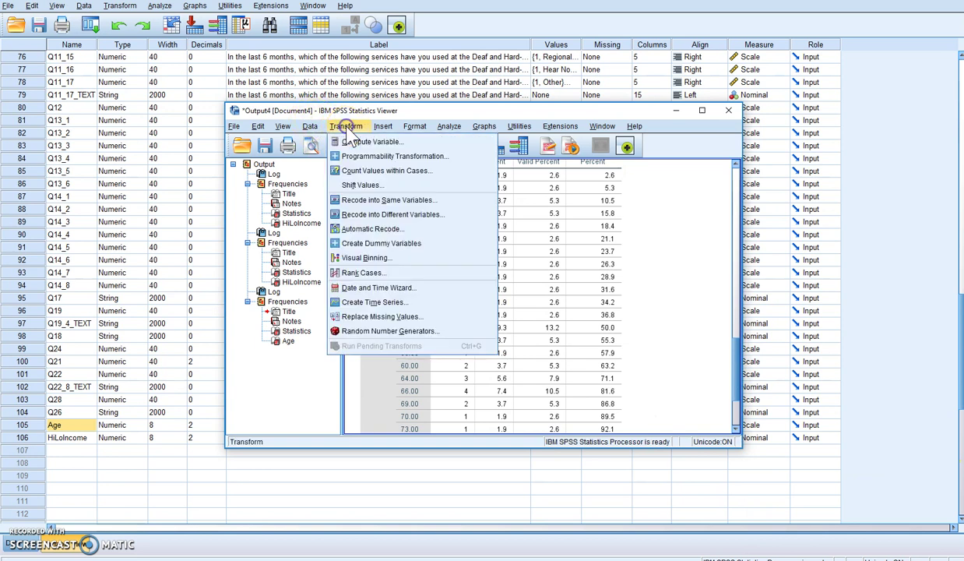
{"action": "left_click", "coordinate": [370, 220]}
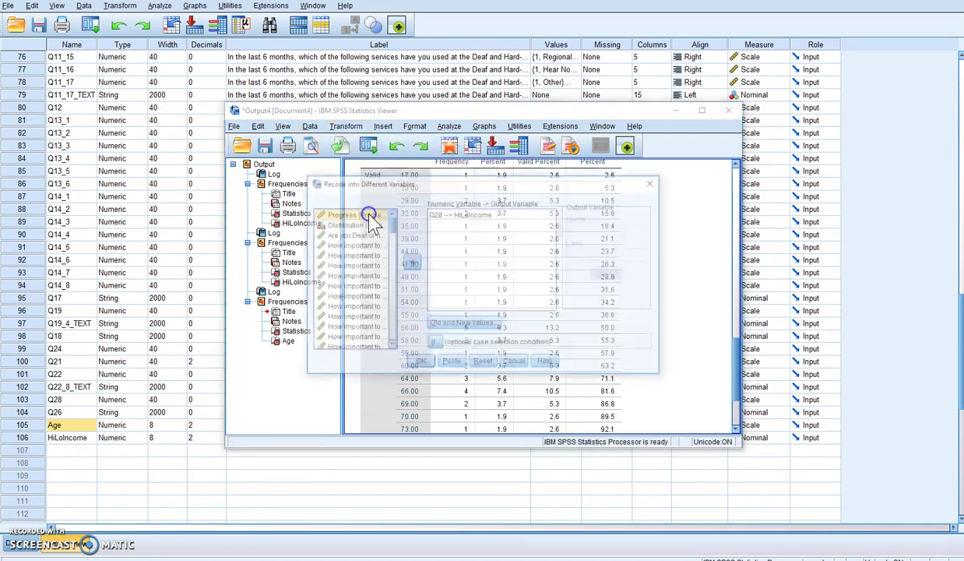
{"action": "left_click", "coordinate": [465, 214]}
{"action": "left_click", "coordinate": [483, 363]}
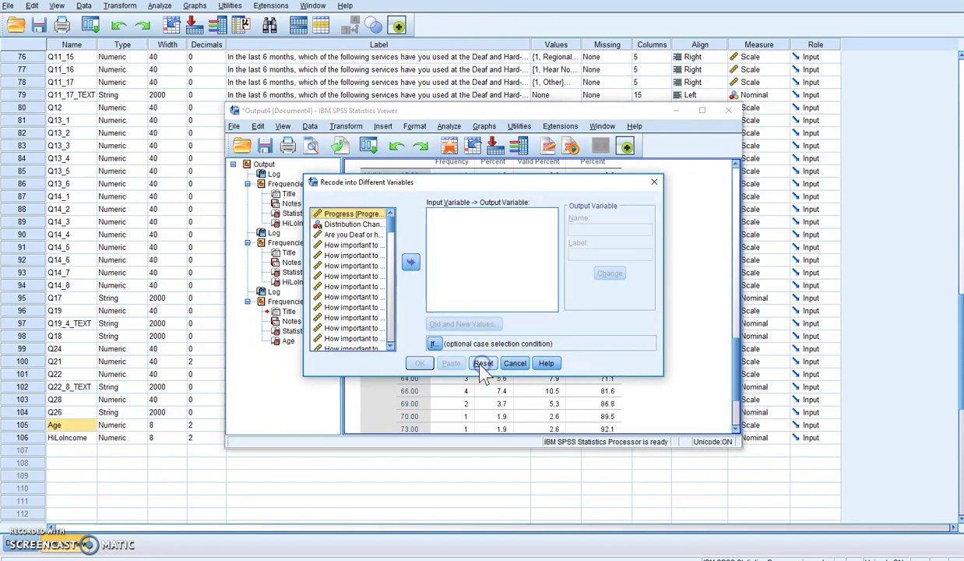
Move Age into the recode list and name its output variable Agebrackets.
{"action": "scroll", "coordinate": [391, 303], "scroll_direction": "down", "scroll_amount": 15}
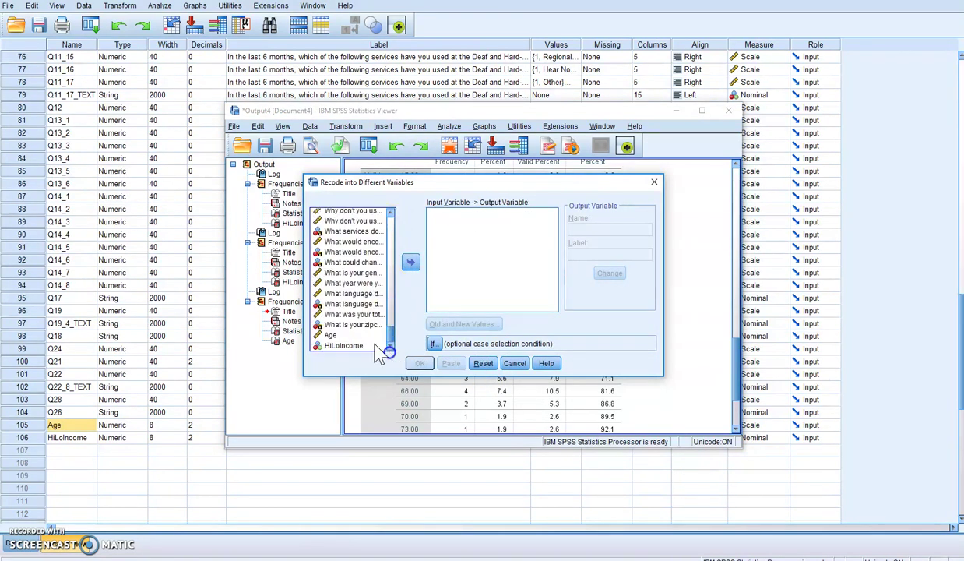
{"action": "left_click", "coordinate": [331, 336]}
{"action": "left_click", "coordinate": [410, 261]}
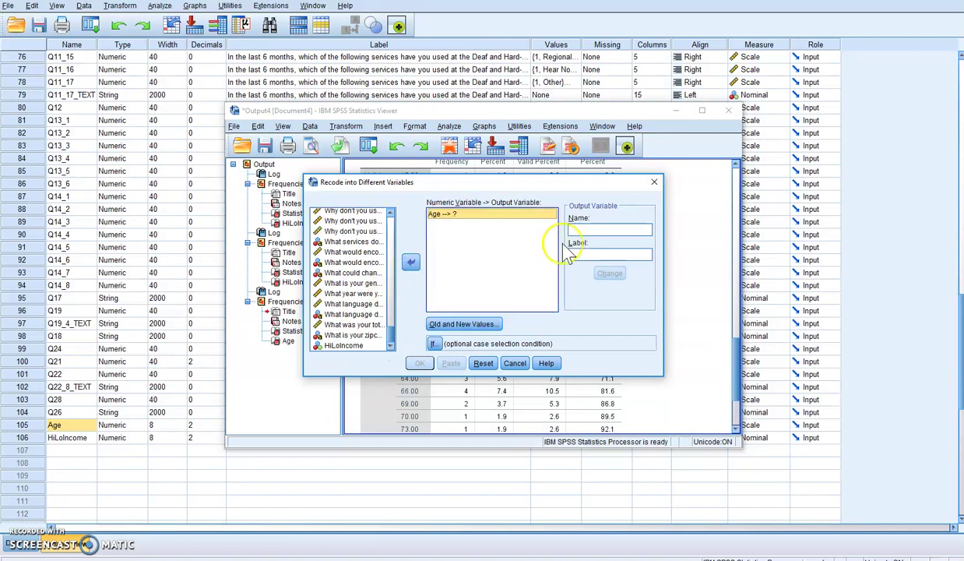
{"action": "left_click", "coordinate": [593, 228]}
{"action": "type", "text": "Agebrackets"}
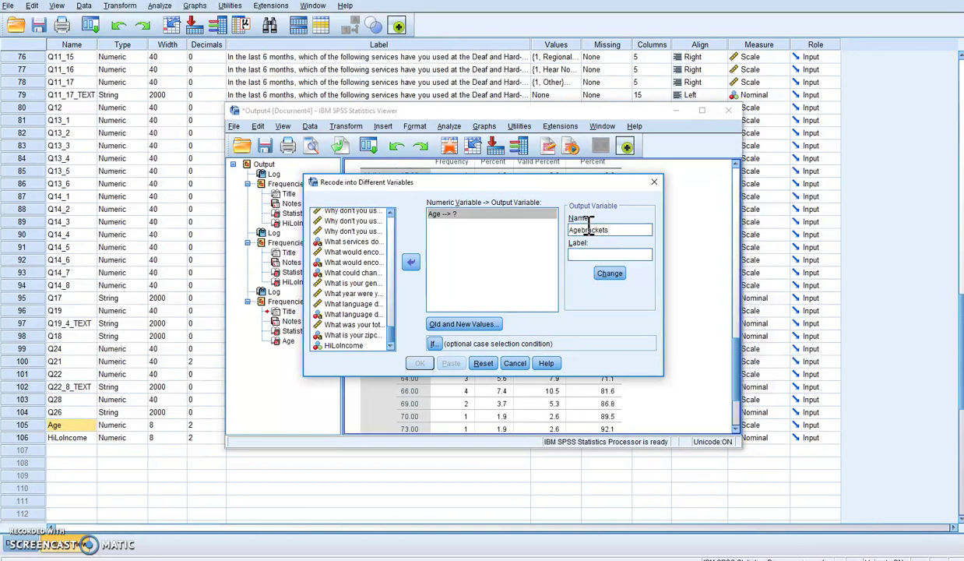
{"action": "left_click", "coordinate": [610, 278]}
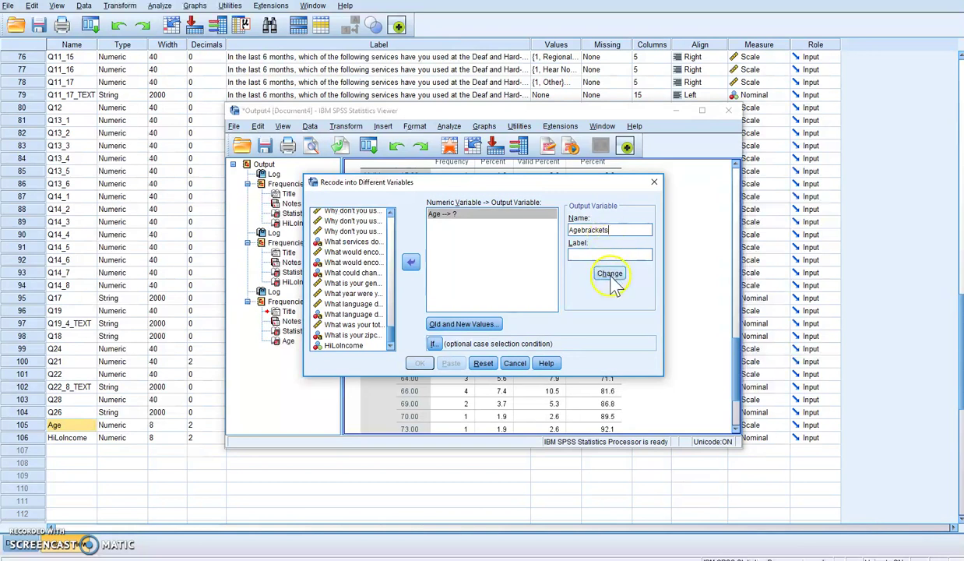
Add the Age rule lowest through 30 becomes 1.
{"action": "left_click", "coordinate": [485, 326]}
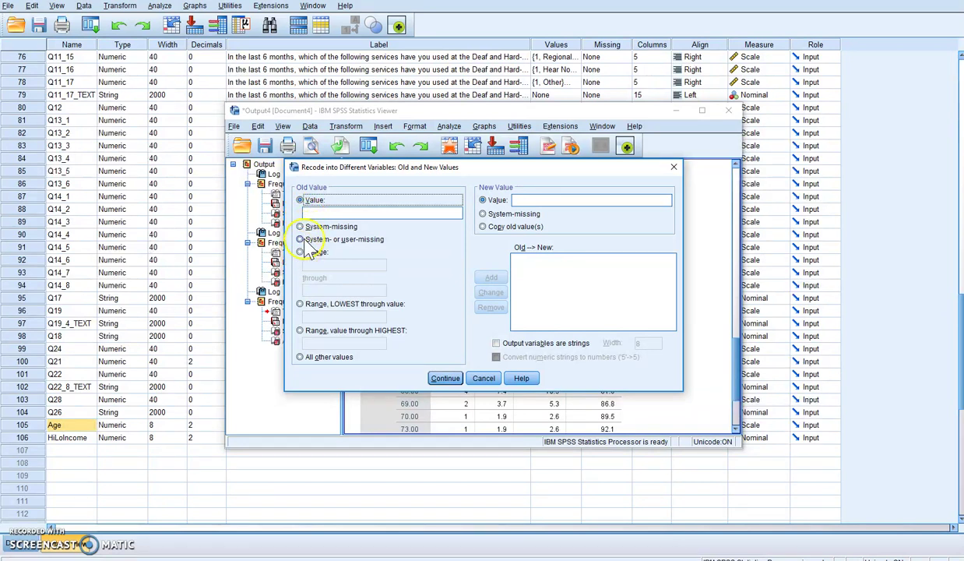
{"action": "left_click", "coordinate": [300, 303]}
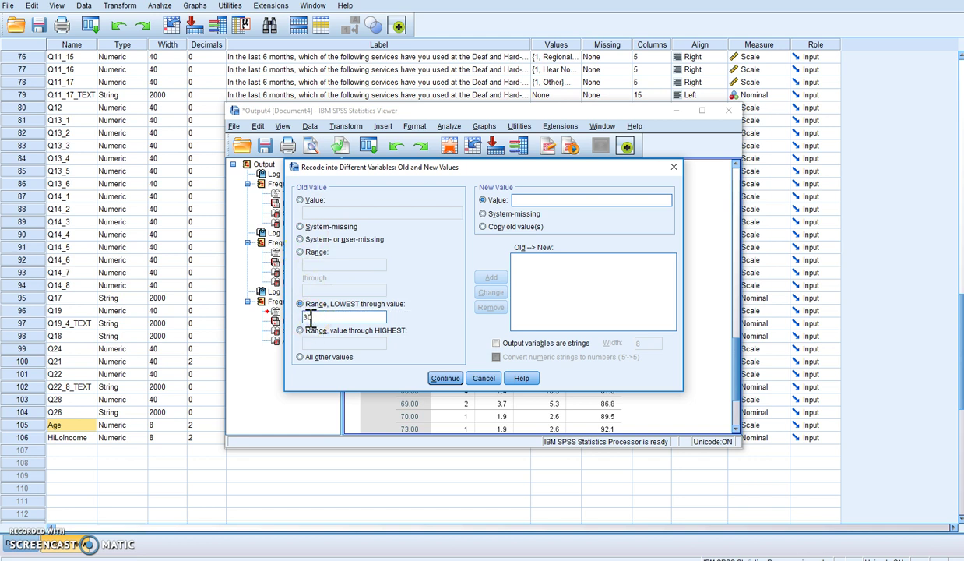
{"action": "type", "text": "30"}
{"action": "left_click", "coordinate": [521, 199]}
{"action": "type", "text": "1"}
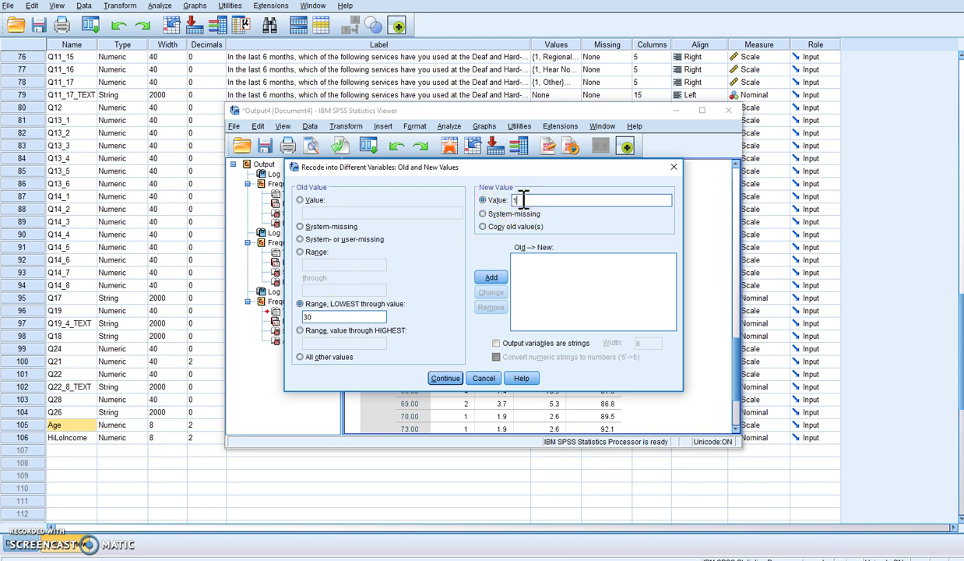
{"action": "left_click", "coordinate": [492, 278]}
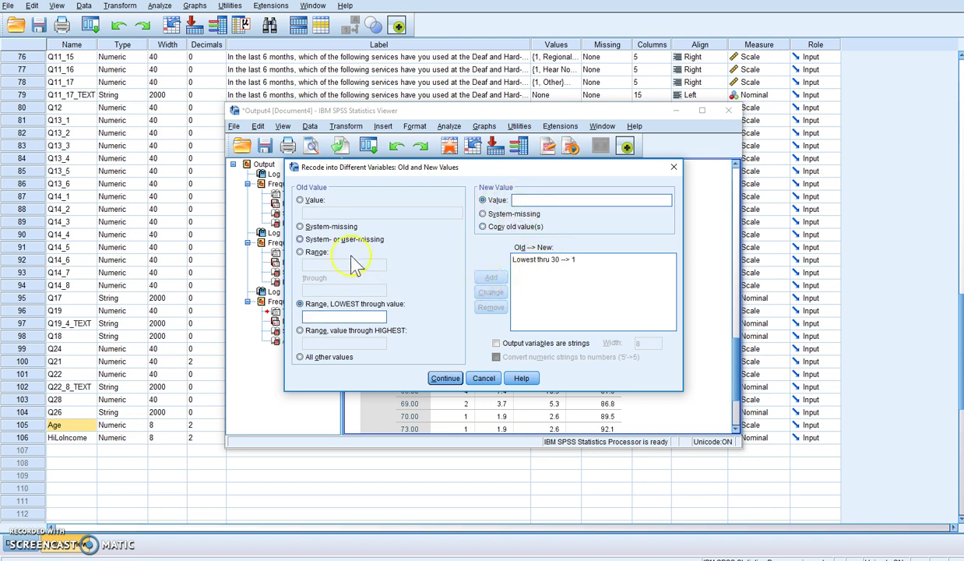
Add the Age rule range 31 through 45 becomes 2.
{"action": "left_click", "coordinate": [300, 251]}
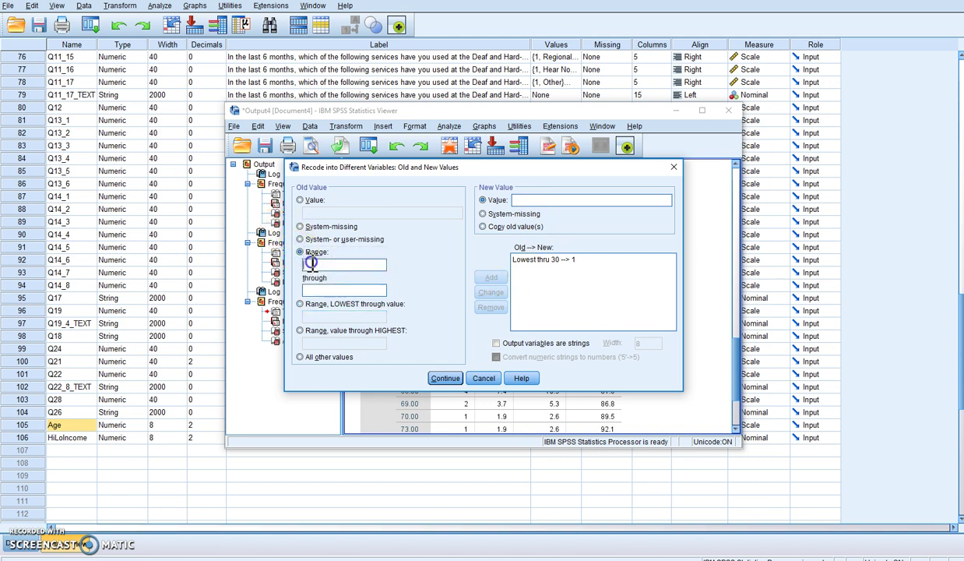
{"action": "left_click", "coordinate": [310, 264]}
{"action": "type", "text": "31"}
{"action": "left_click", "coordinate": [320, 289]}
{"action": "type", "text": "45"}
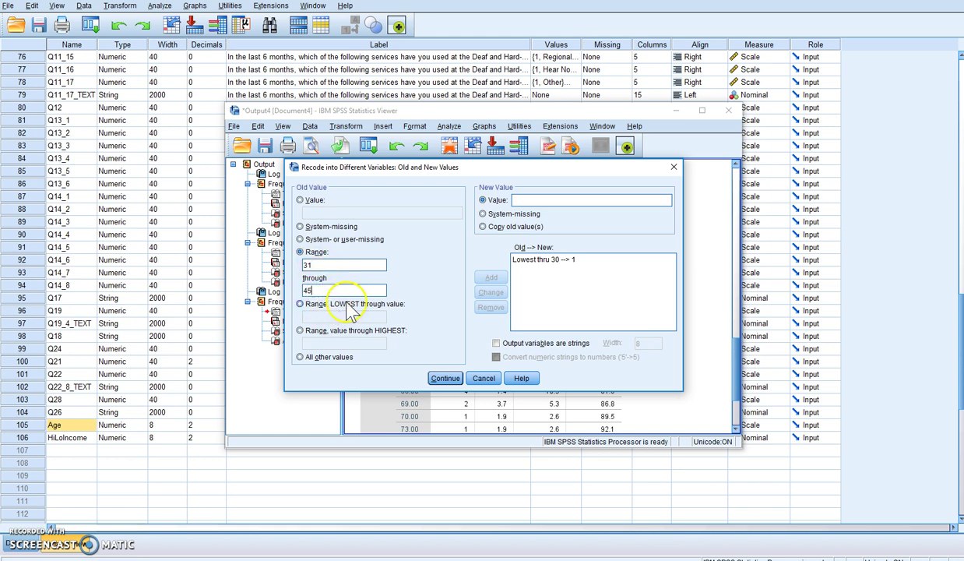
{"action": "left_click", "coordinate": [528, 200]}
{"action": "type", "text": "2"}
{"action": "left_click", "coordinate": [491, 277]}
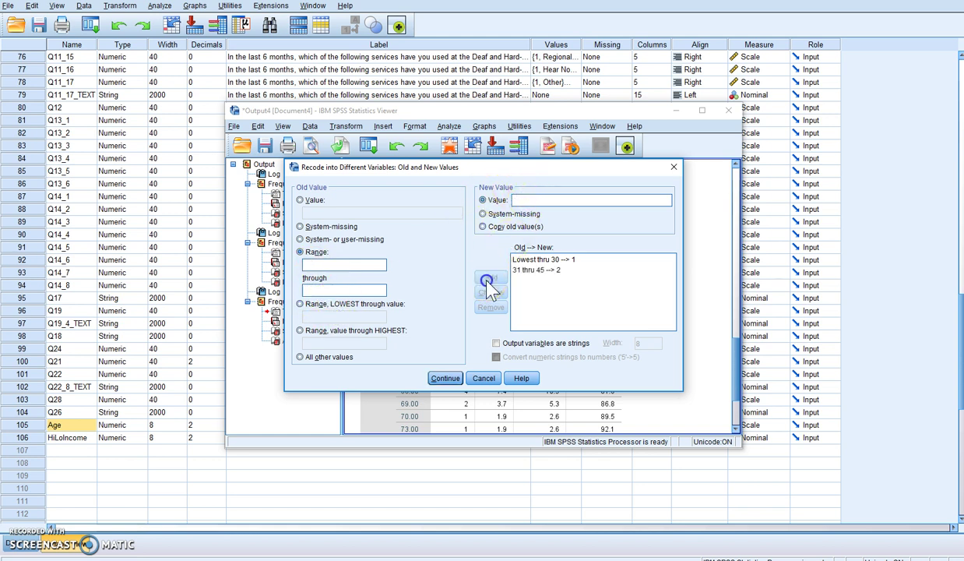
Add the Age rule range 46 through 60 becomes 3.
{"action": "left_click", "coordinate": [330, 262]}
{"action": "type", "text": "46"}
{"action": "left_click", "coordinate": [314, 289]}
{"action": "type", "text": "60"}
{"action": "left_click", "coordinate": [523, 199]}
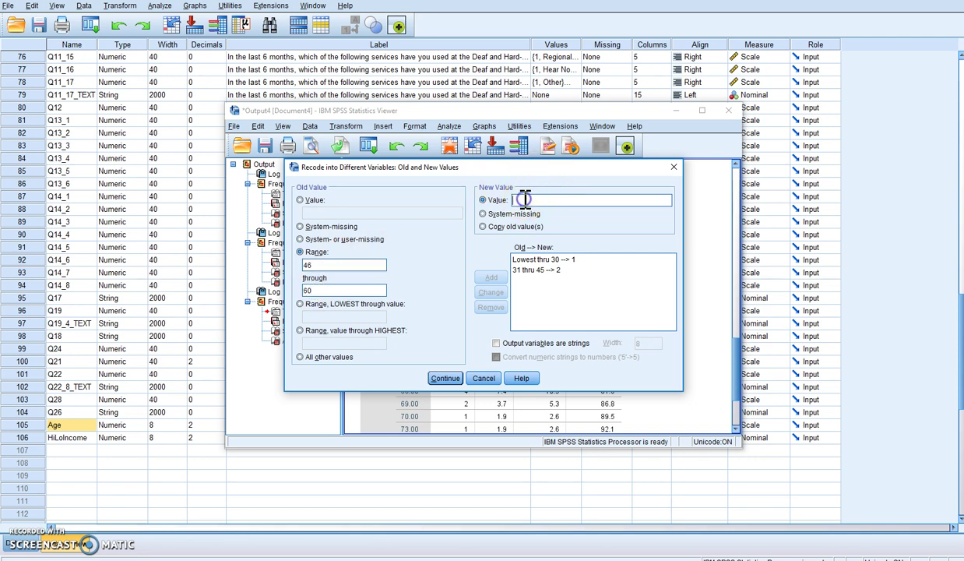
{"action": "type", "text": "3"}
{"action": "left_click", "coordinate": [490, 277]}
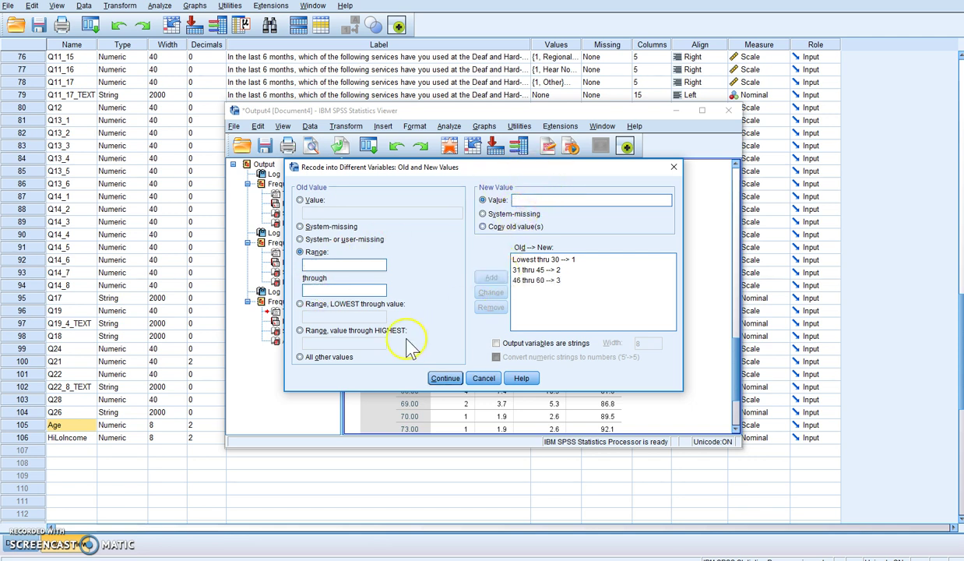
Add the rule 61 through highest becomes 4 and confirm the recode rules.
{"action": "left_click", "coordinate": [309, 331]}
{"action": "left_click", "coordinate": [322, 343]}
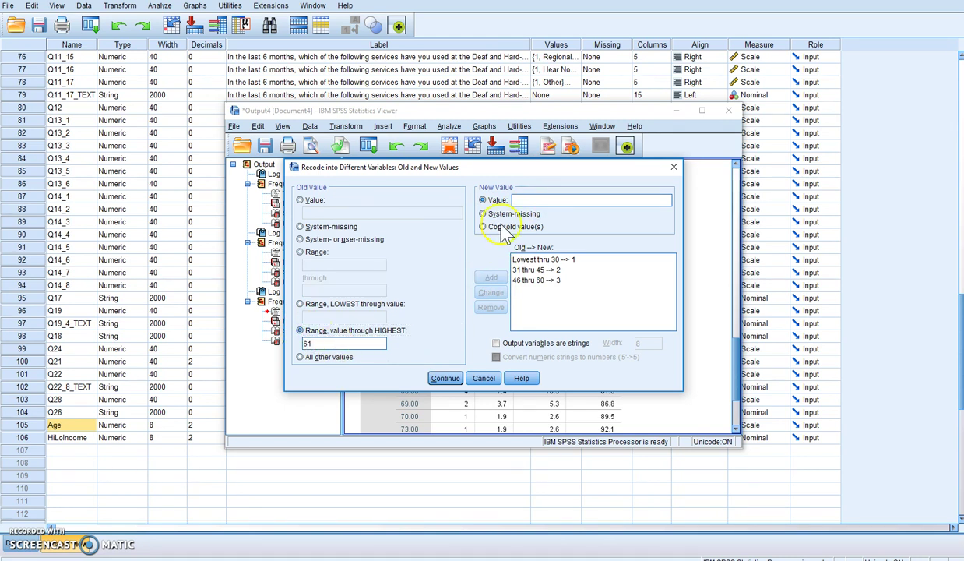
{"action": "left_click", "coordinate": [525, 200]}
{"action": "type", "text": "4"}
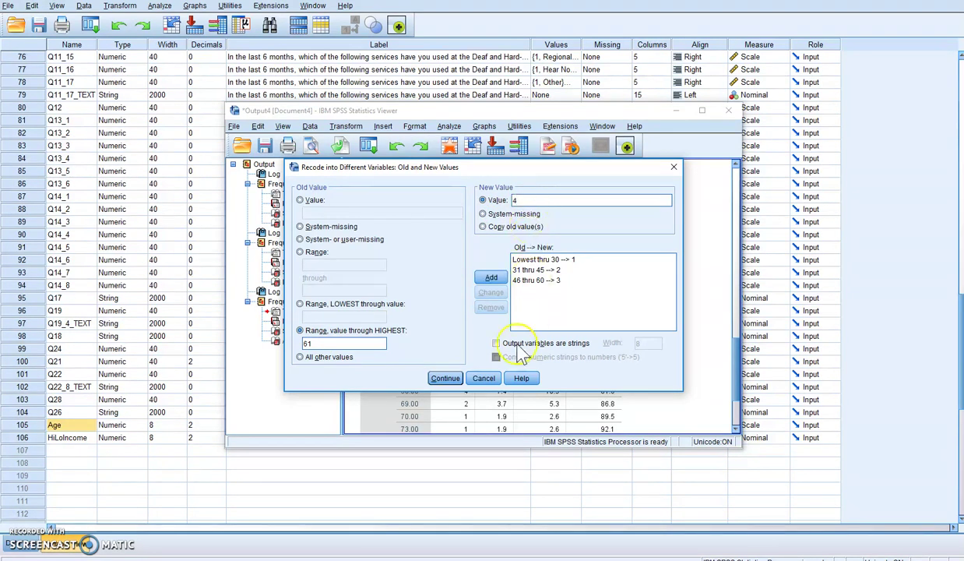
{"action": "left_click", "coordinate": [457, 383]}
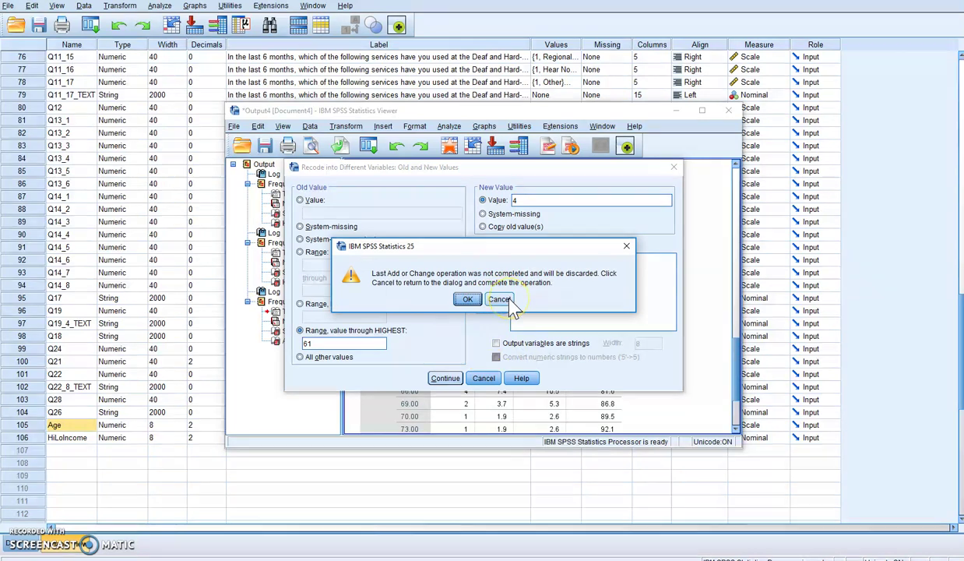
{"action": "left_click", "coordinate": [499, 300]}
{"action": "left_click", "coordinate": [526, 199]}
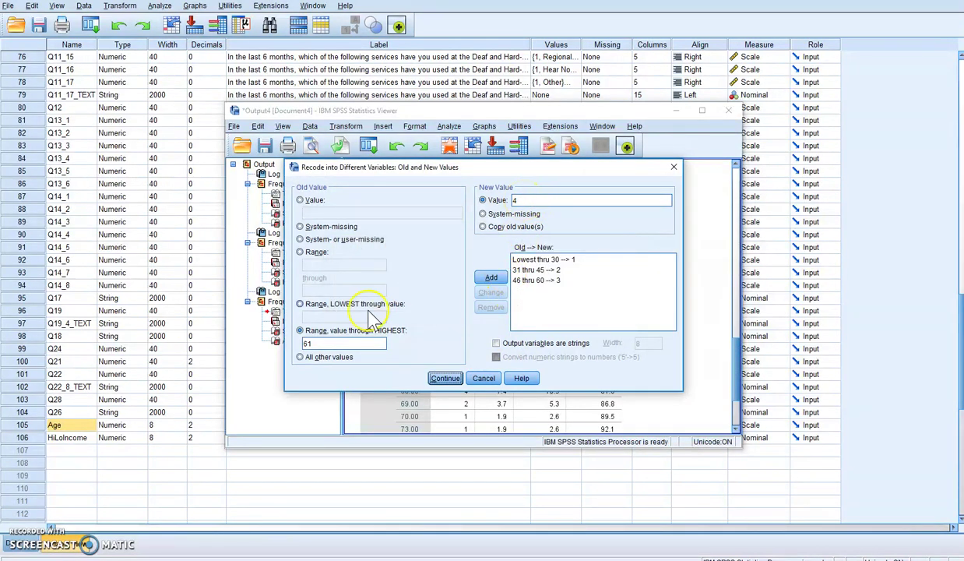
{"action": "left_click", "coordinate": [307, 344]}
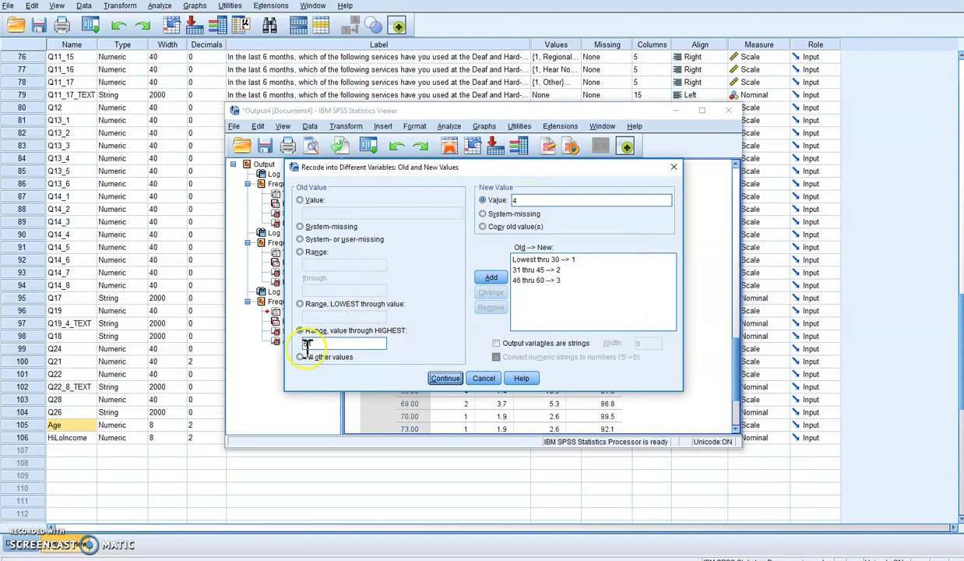
{"action": "left_click", "coordinate": [490, 280]}
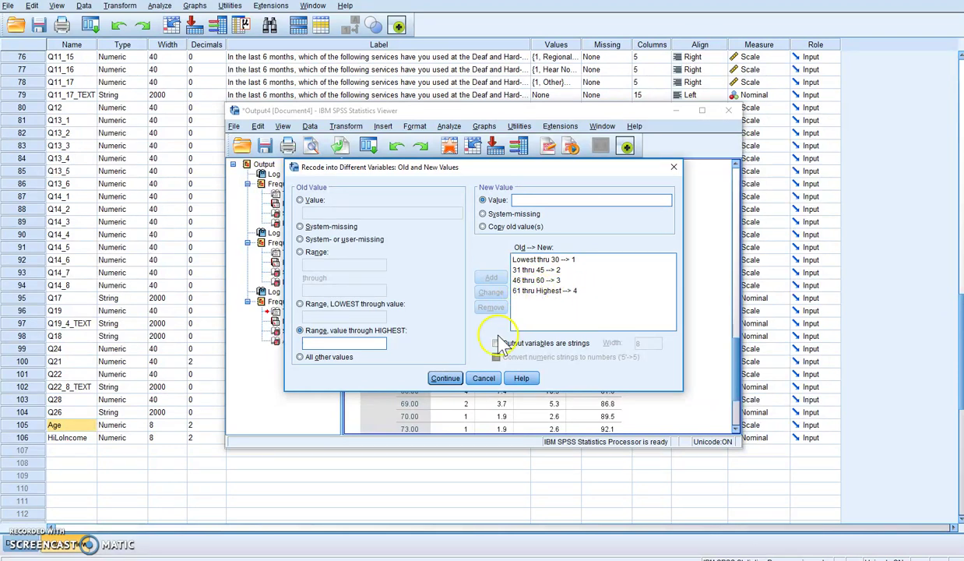
{"action": "left_click", "coordinate": [445, 378]}
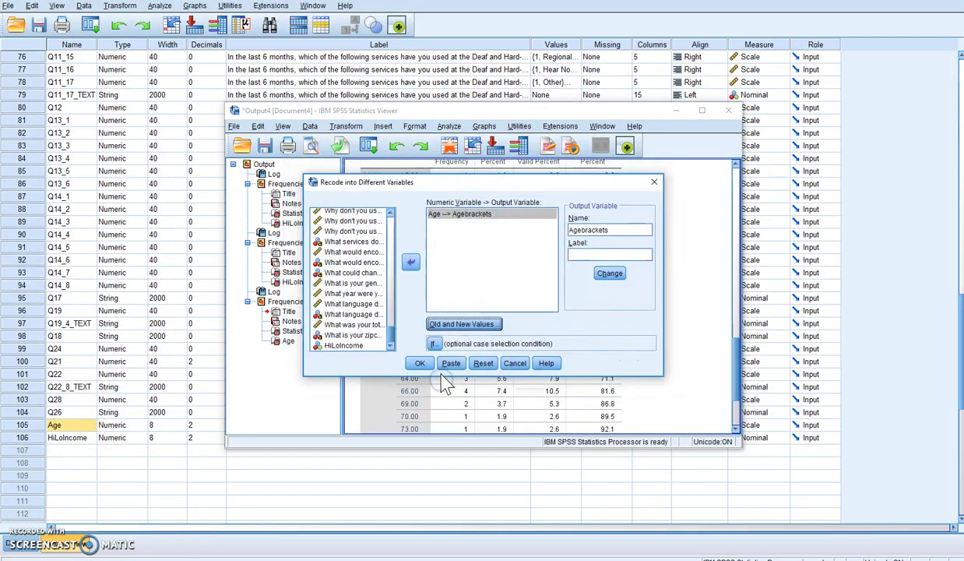
Run the Age recode, then produce an Agebrackets frequency table in place of Age.
{"action": "left_click", "coordinate": [418, 364]}
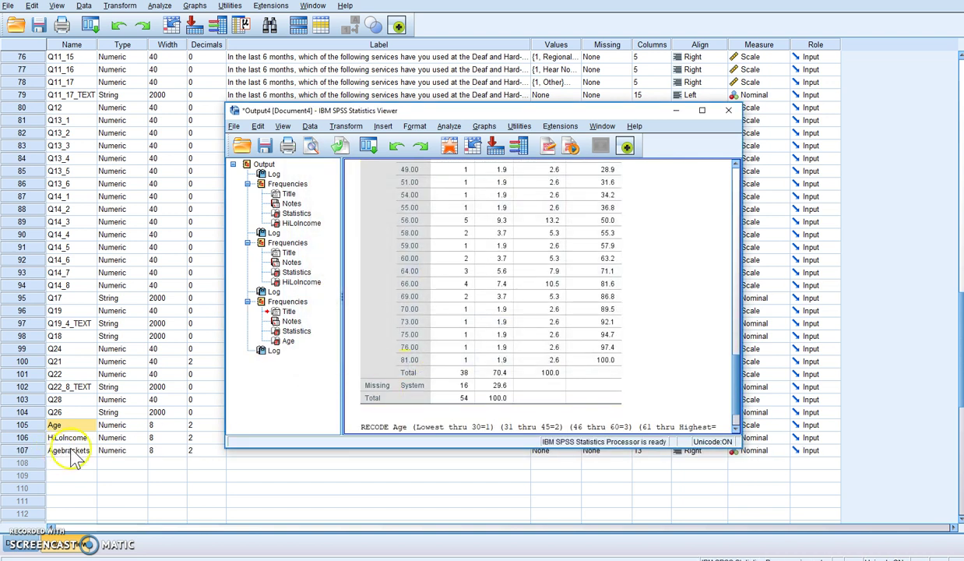
{"action": "left_click", "coordinate": [452, 127]}
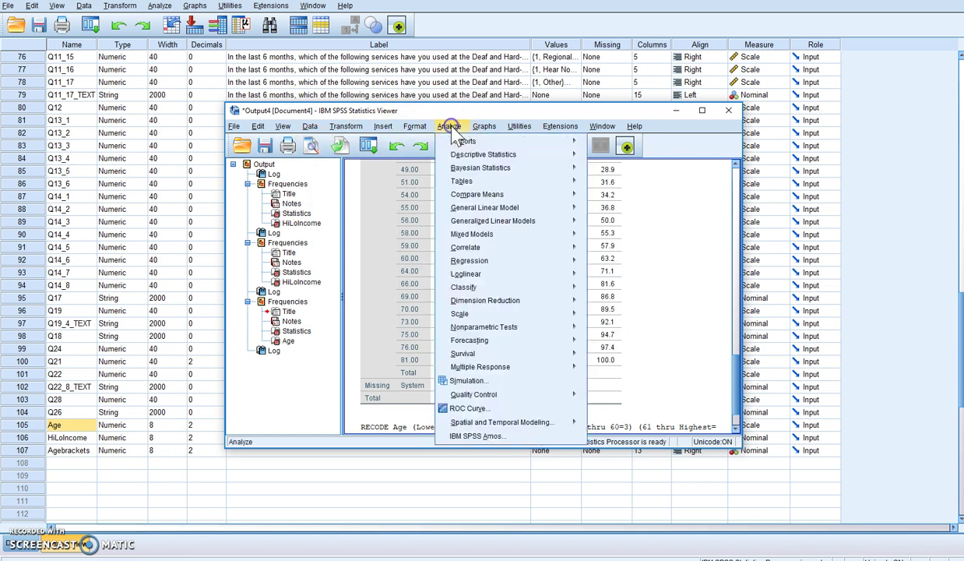
{"action": "mouse_move", "coordinate": [557, 154]}
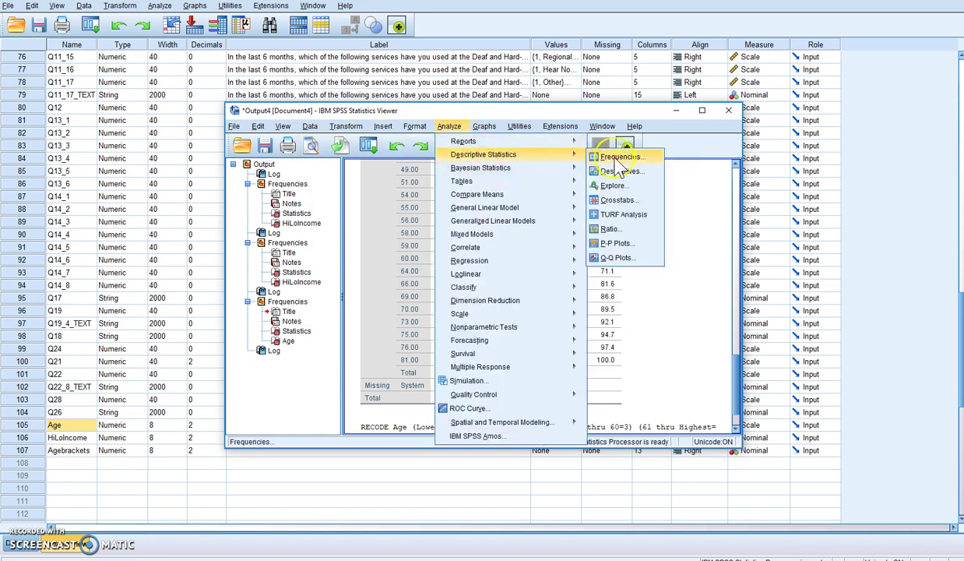
{"action": "left_click", "coordinate": [619, 159]}
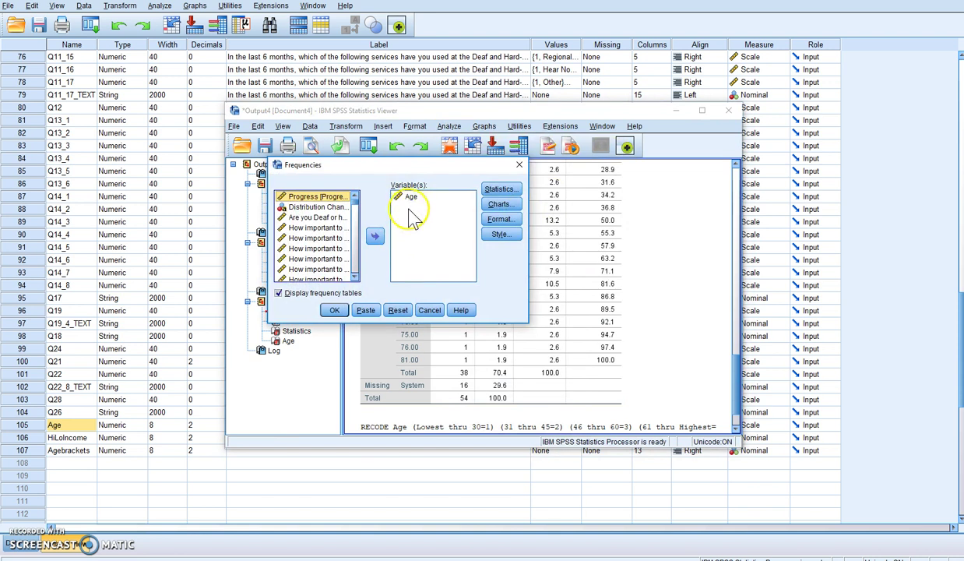
{"action": "left_click", "coordinate": [375, 235]}
{"action": "scroll", "coordinate": [356, 277], "scroll_direction": "down", "scroll_amount": 3}
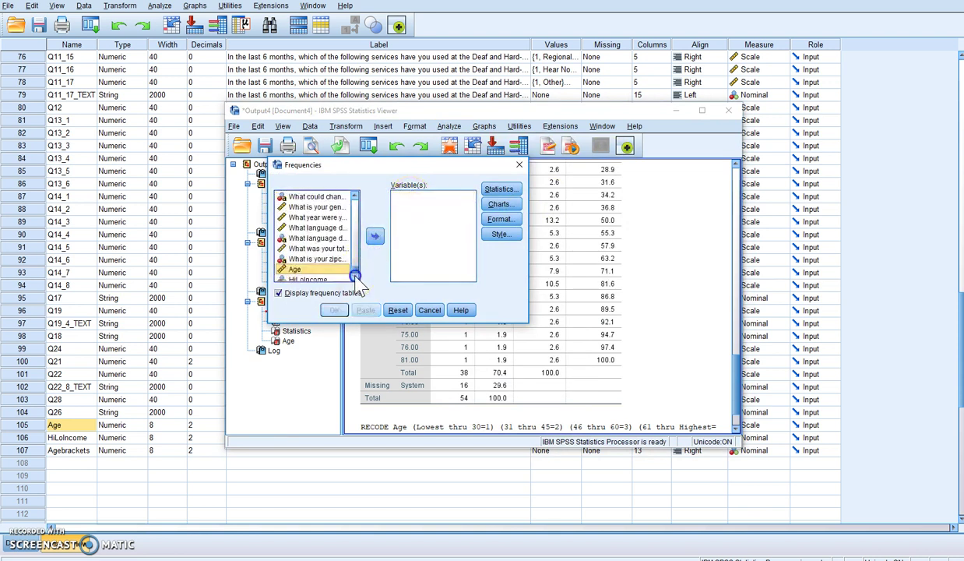
{"action": "left_click", "coordinate": [308, 277]}
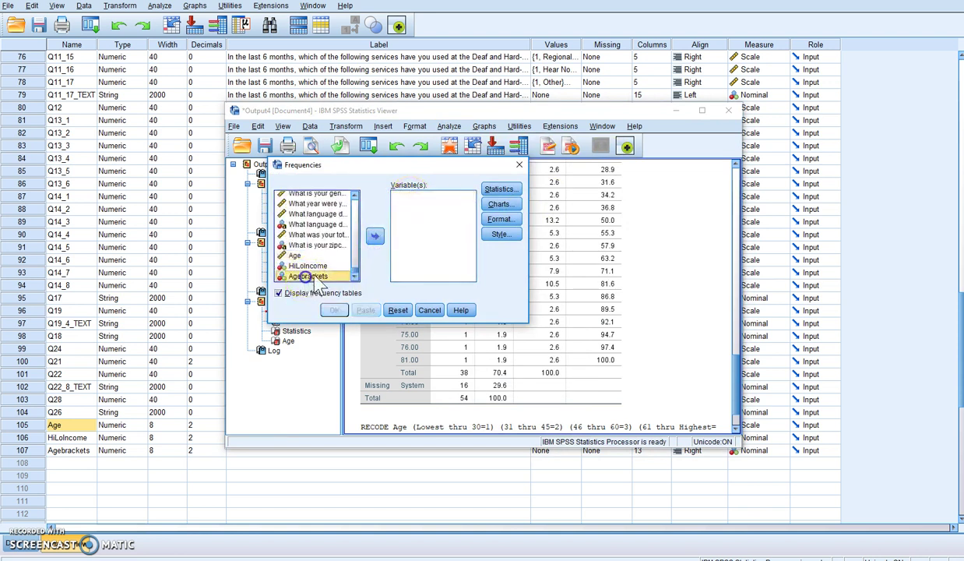
{"action": "left_click", "coordinate": [374, 235]}
{"action": "left_click", "coordinate": [334, 310]}
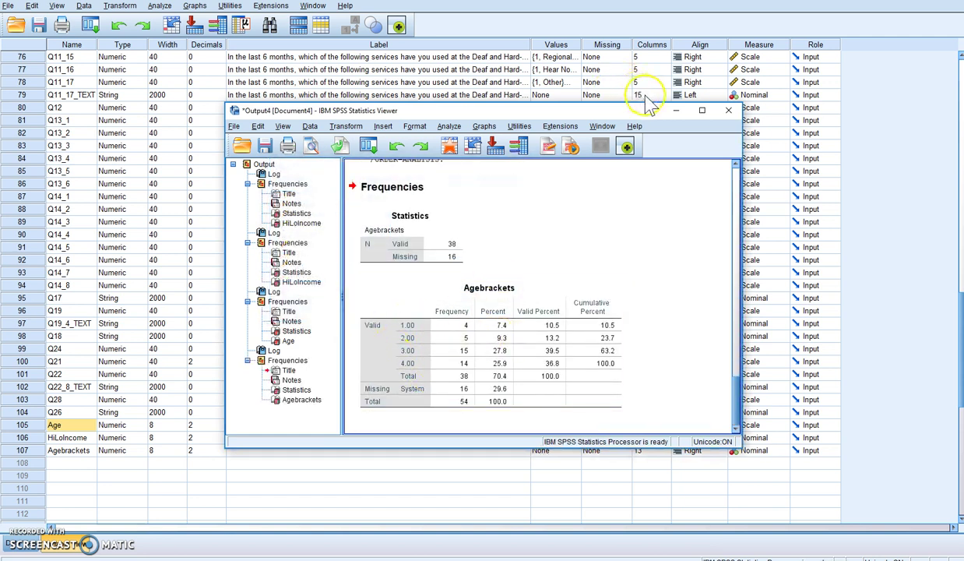
In Agebrackets' Value Labels, label value 1 as "17 thru 30" and value 2 as "31 thru 45".
{"action": "left_click", "coordinate": [676, 110]}
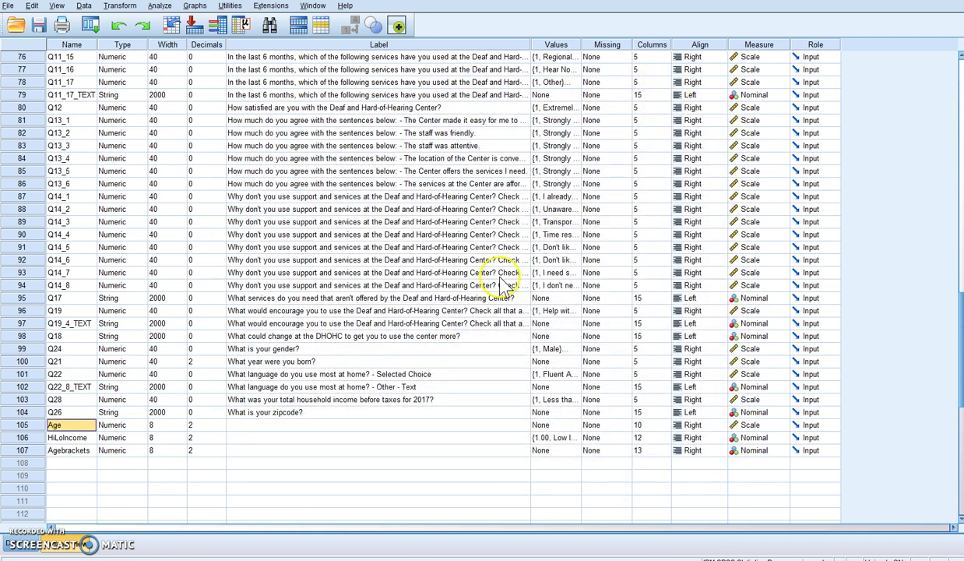
{"action": "left_click", "coordinate": [541, 451]}
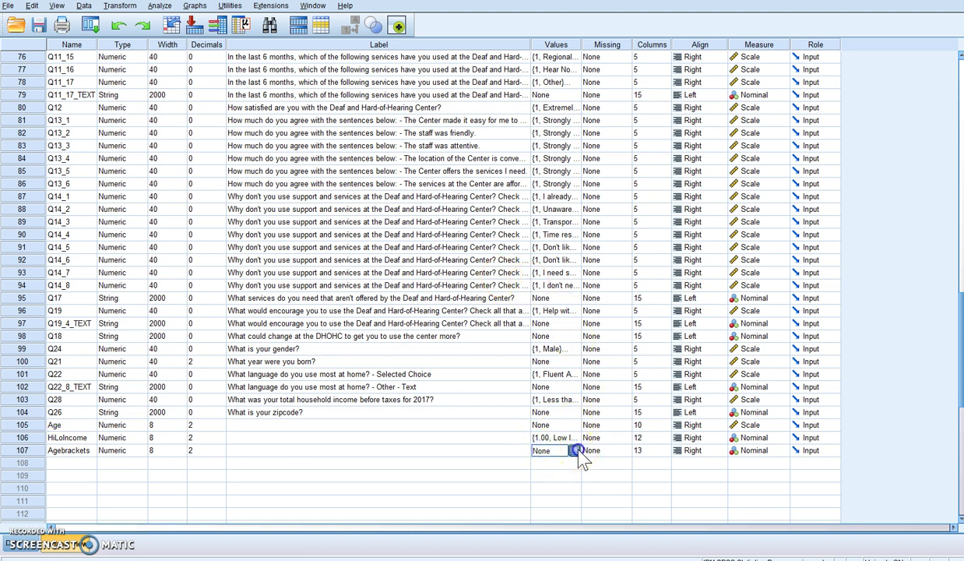
{"action": "left_click", "coordinate": [576, 451]}
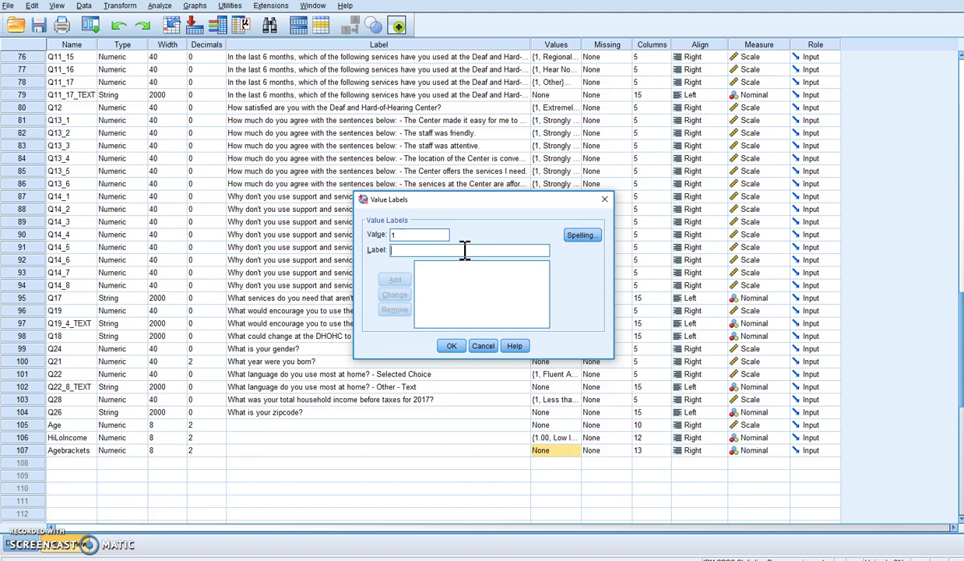
{"action": "left_click", "coordinate": [464, 250]}
{"action": "type", "text": "17 thru 4"}
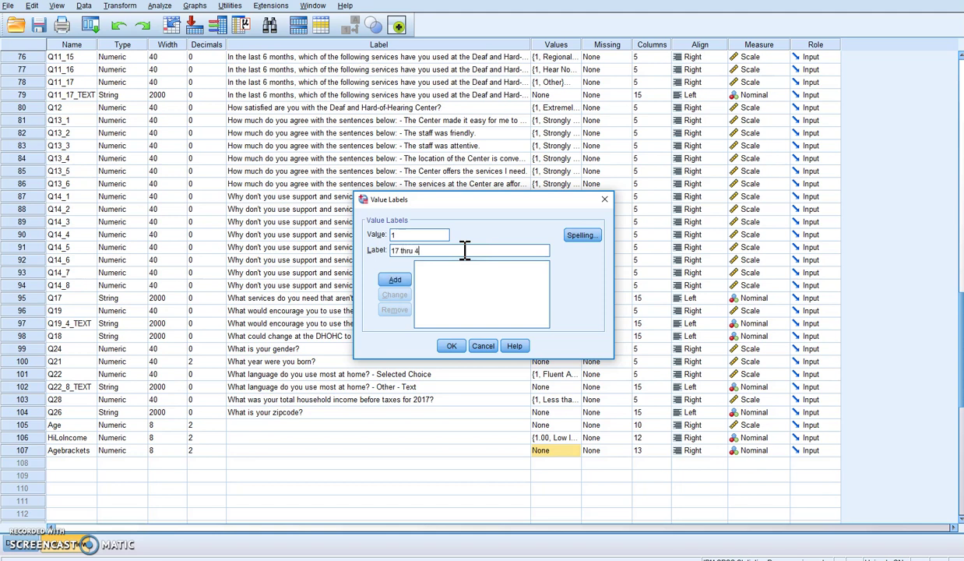
{"action": "key", "text": "BackSpace"}
{"action": "left_click", "coordinate": [394, 279]}
{"action": "left_click", "coordinate": [393, 234]}
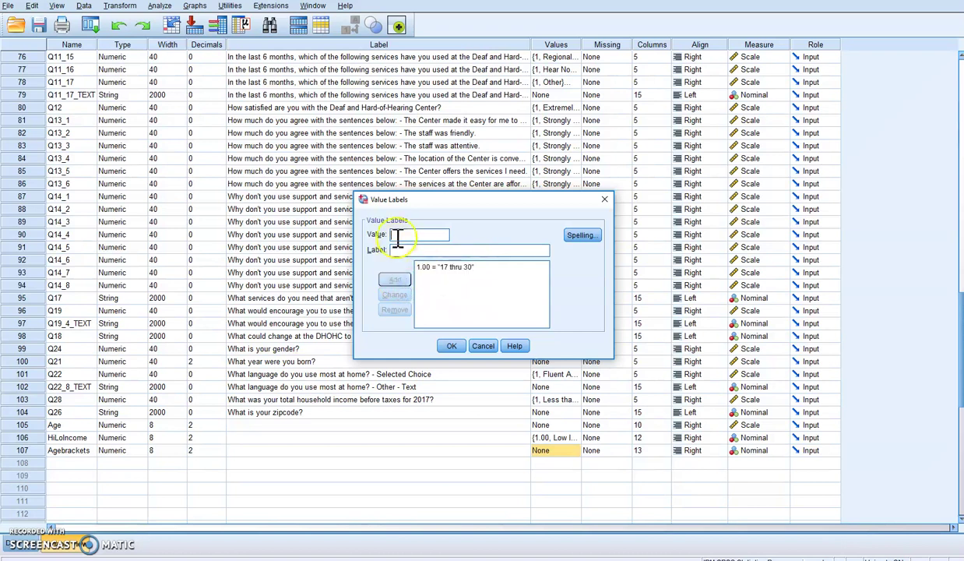
{"action": "type", "text": "2"}
{"action": "left_click", "coordinate": [398, 248]}
{"action": "type", "text": "31 thru 45"}
{"action": "left_click", "coordinate": [395, 279]}
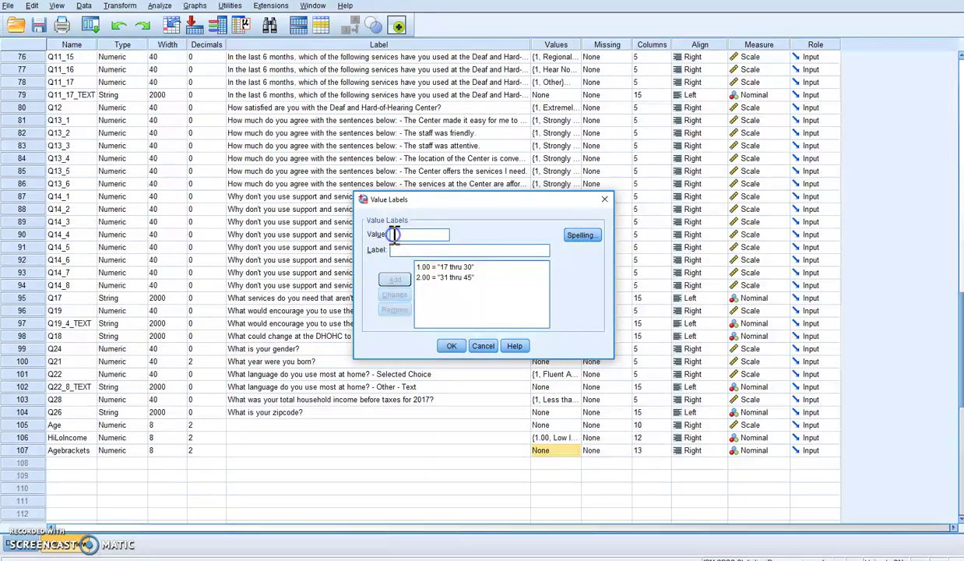
Add labels "46 thru 60" for value 3 and "61 and Over" for value 4, then apply.
{"action": "left_click", "coordinate": [393, 233]}
{"action": "type", "text": "3"}
{"action": "left_click", "coordinate": [404, 250]}
{"action": "type", "text": "46 thru 60"}
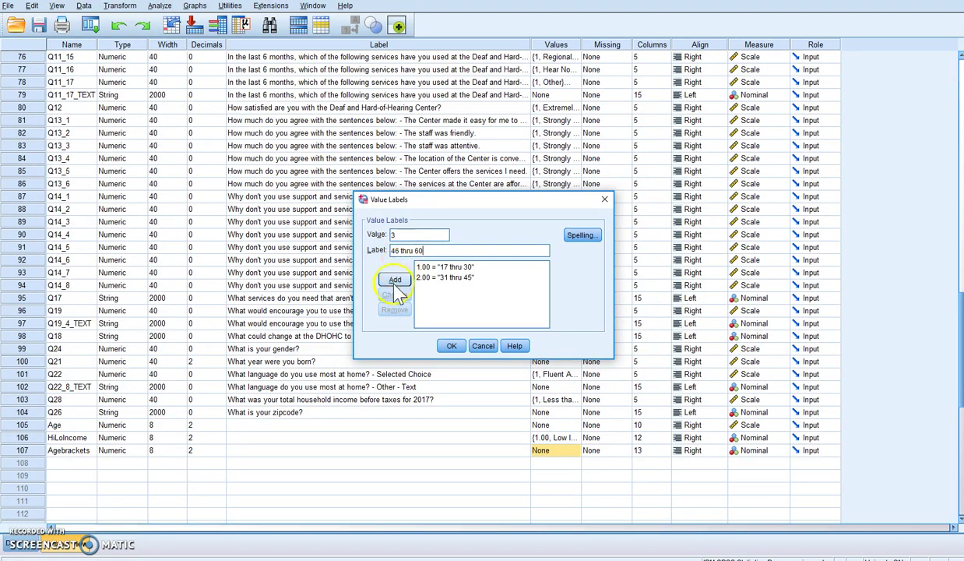
{"action": "left_click", "coordinate": [395, 278]}
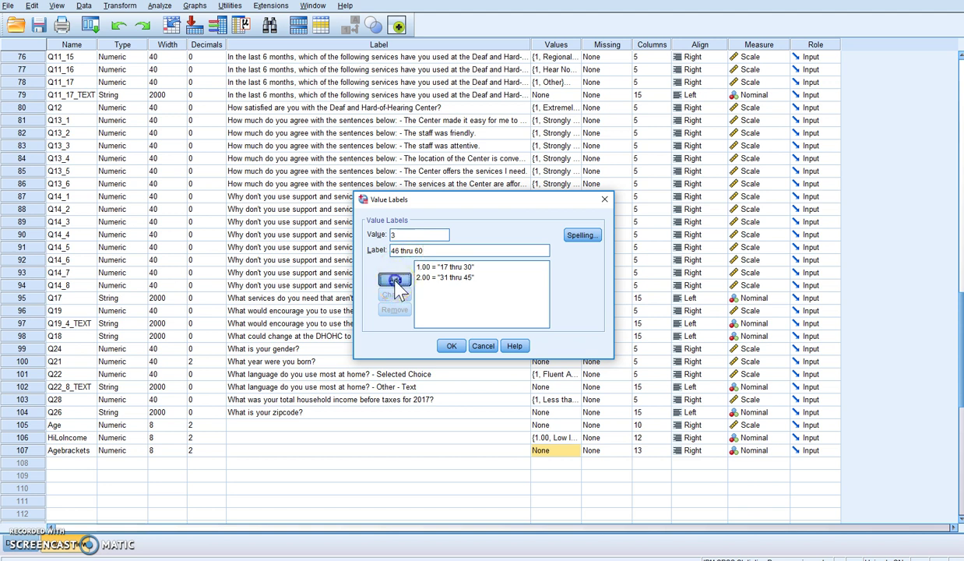
{"action": "left_click", "coordinate": [402, 234]}
{"action": "type", "text": "4"}
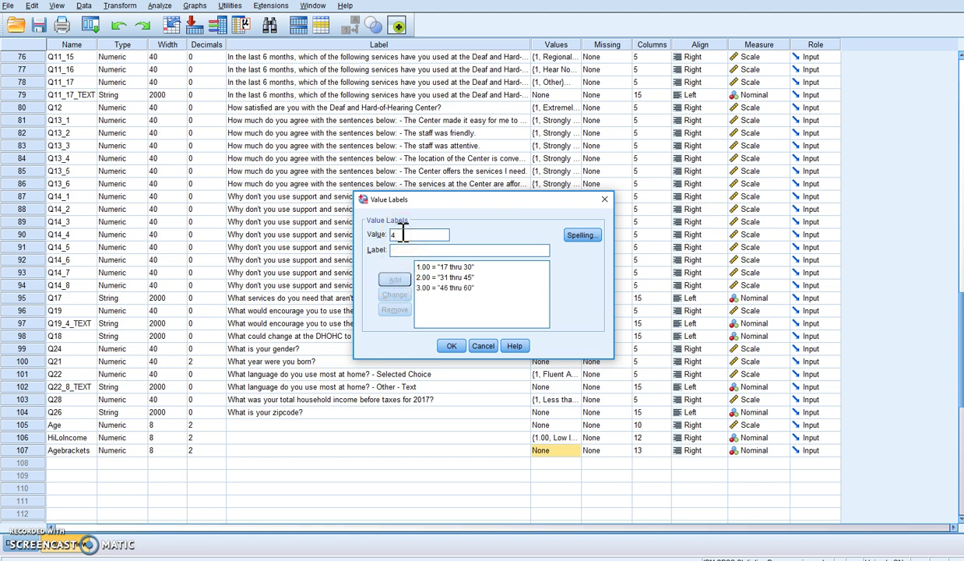
{"action": "left_click", "coordinate": [402, 249]}
{"action": "type", "text": "6"}
{"action": "key", "text": "BackSpace"}
{"action": "type", "text": "61 and Over"}
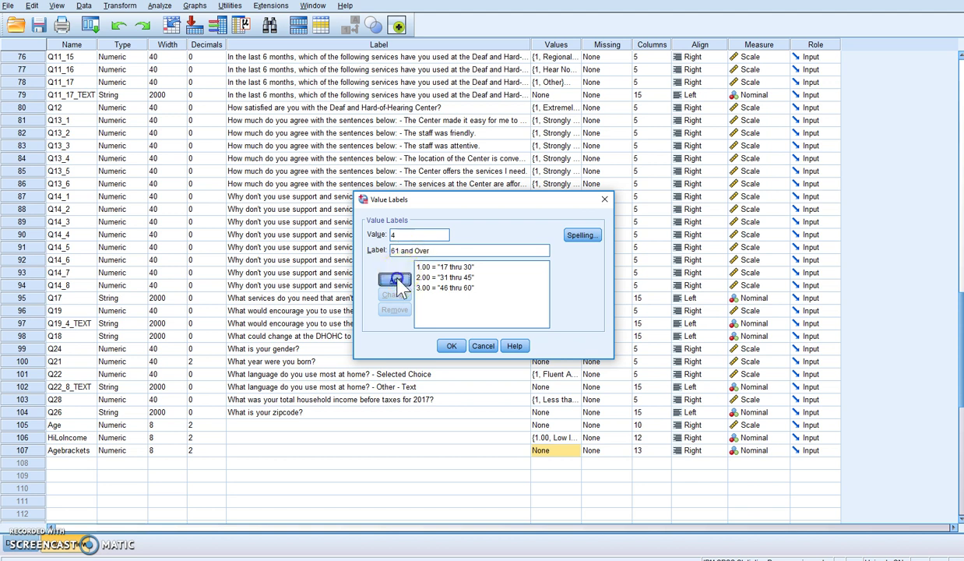
{"action": "left_click", "coordinate": [395, 279]}
{"action": "left_click", "coordinate": [452, 346]}
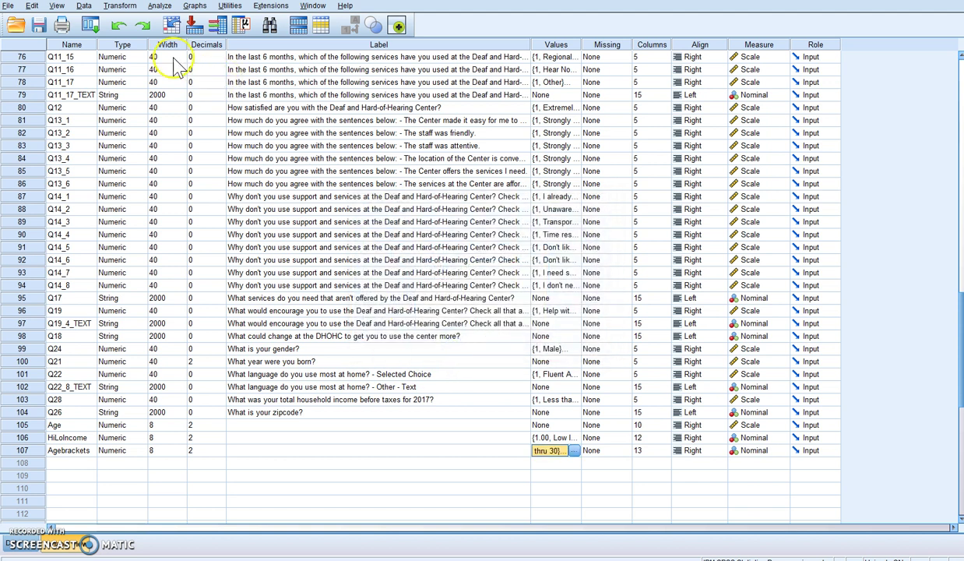
Rerun Frequencies on Agebrackets to show its new age-range labels.
{"action": "left_click", "coordinate": [160, 6]}
{"action": "mouse_move", "coordinate": [194, 34]}
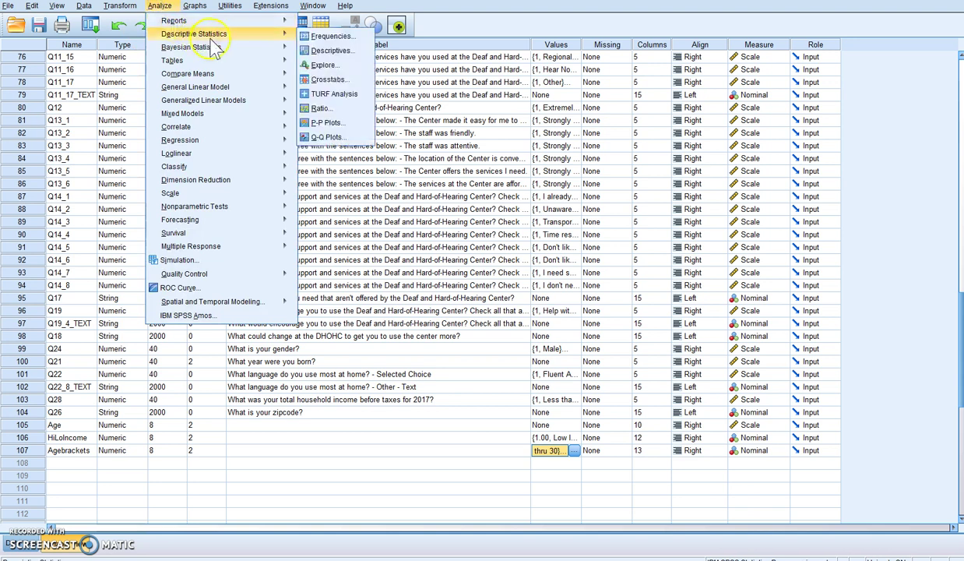
{"action": "left_click", "coordinate": [323, 34]}
{"action": "left_click", "coordinate": [334, 310]}
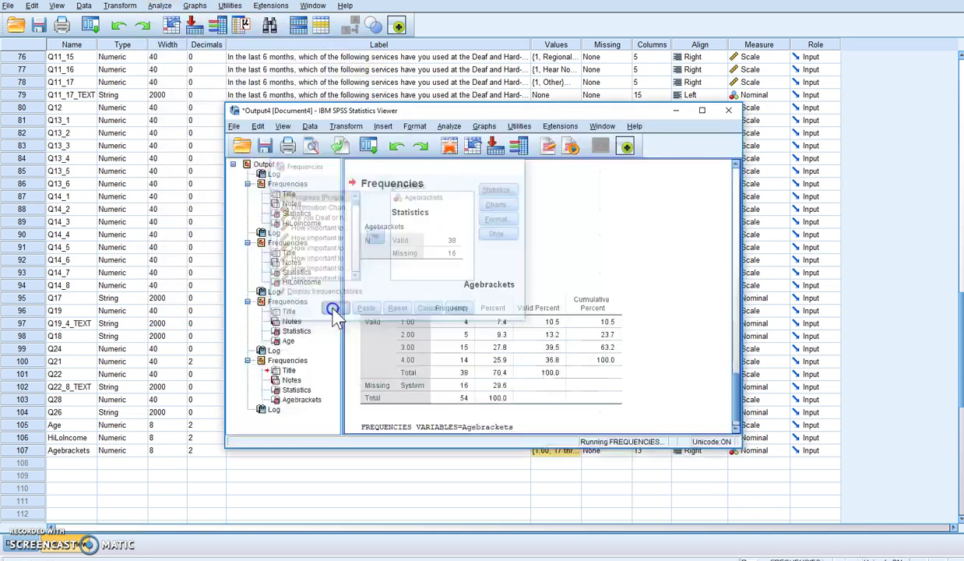